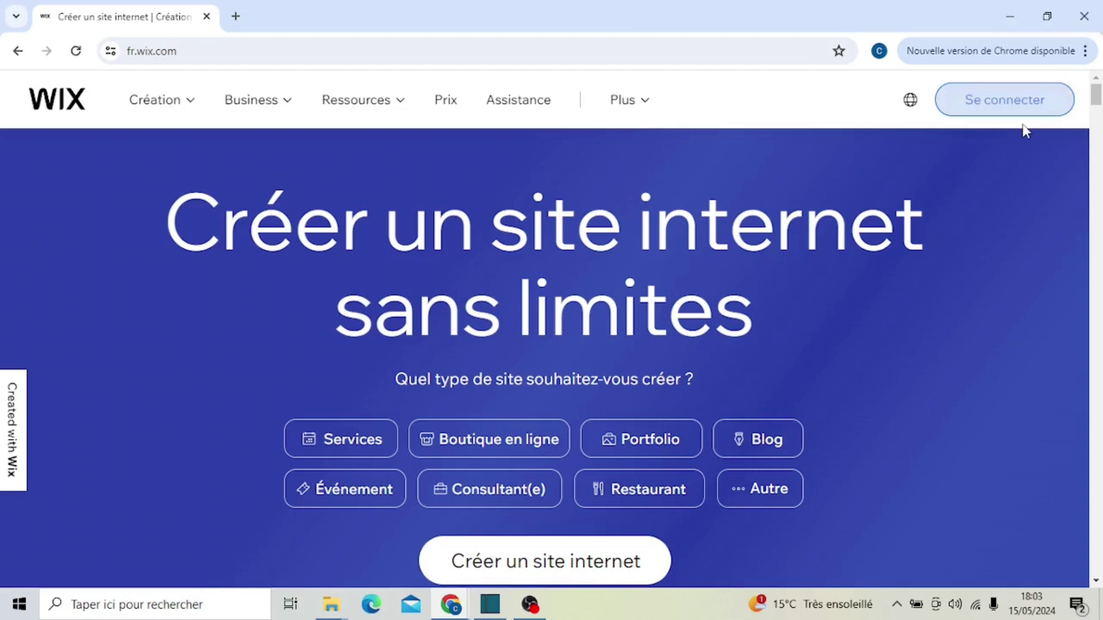
Go to the login page, switch to account registration and sign up for Wix with Google
click(1012, 106)
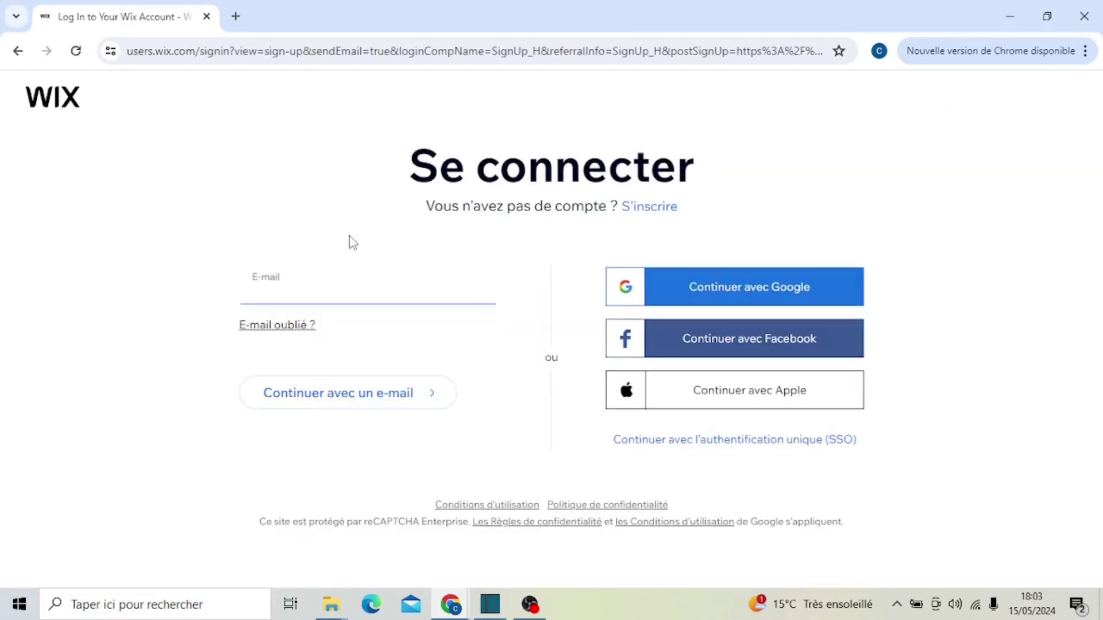
click(659, 209)
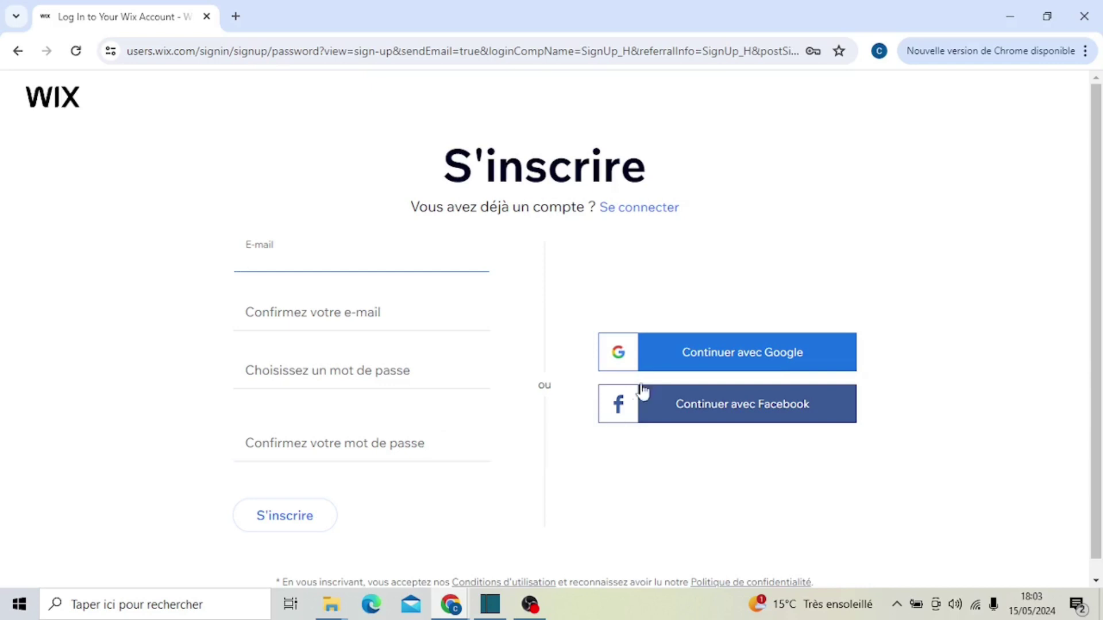
click(732, 359)
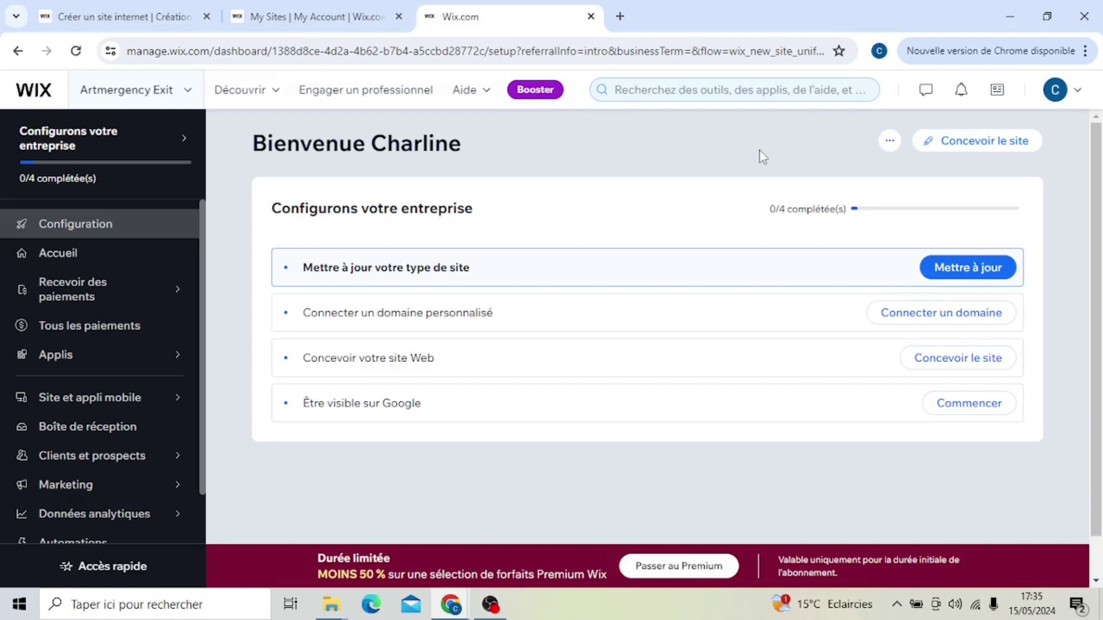
Let Wix build the site automatically with the Minimaliste theme and the homepage design showing a clothing rack
click(988, 150)
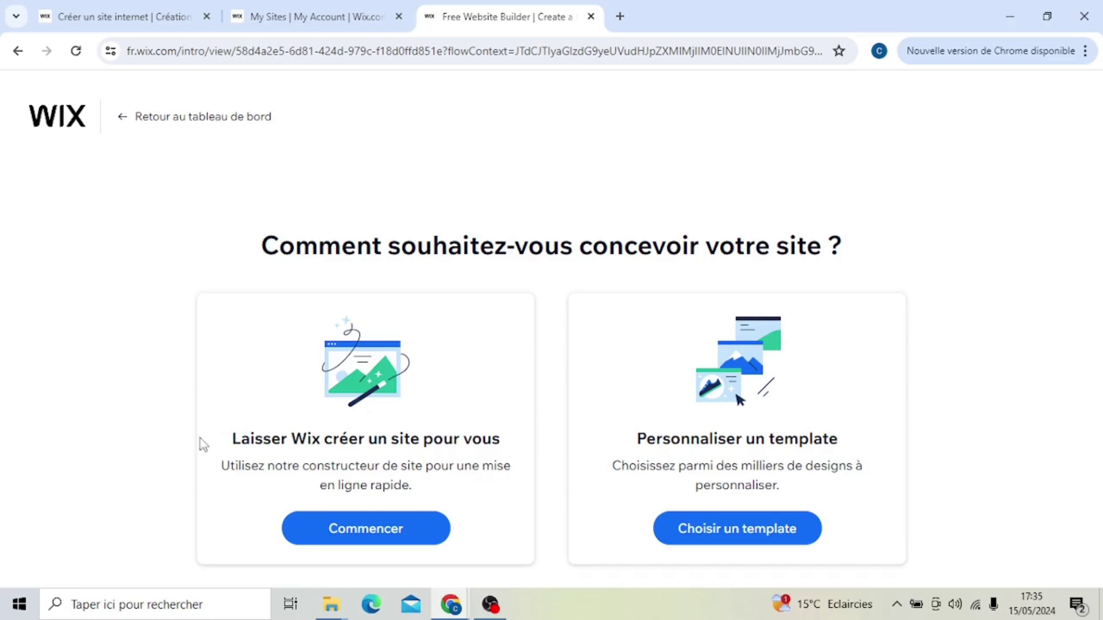
click(384, 545)
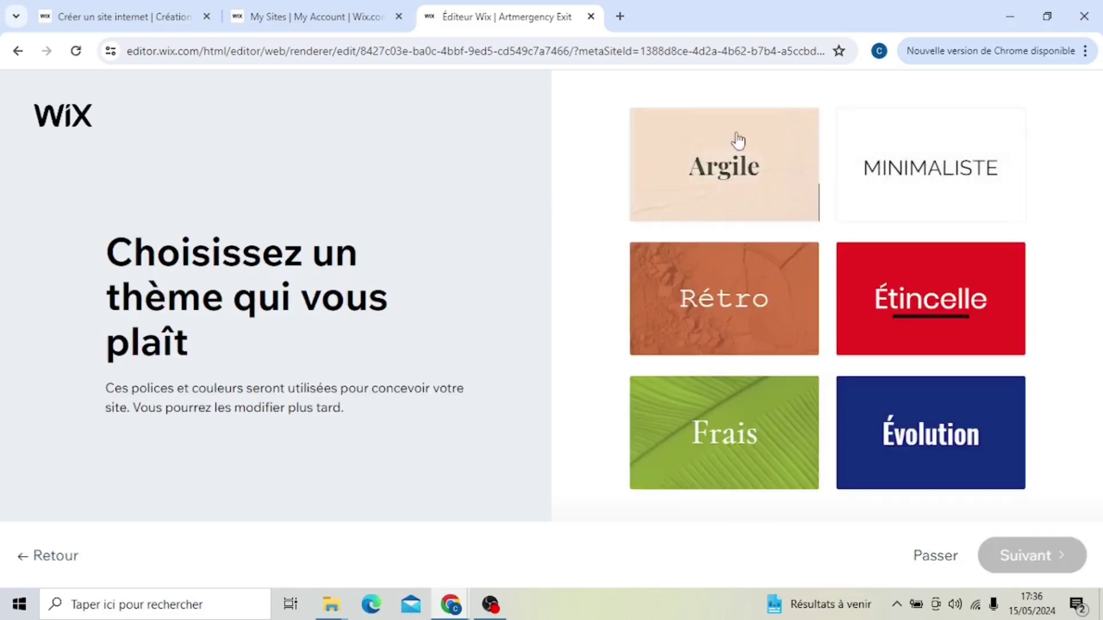
click(954, 165)
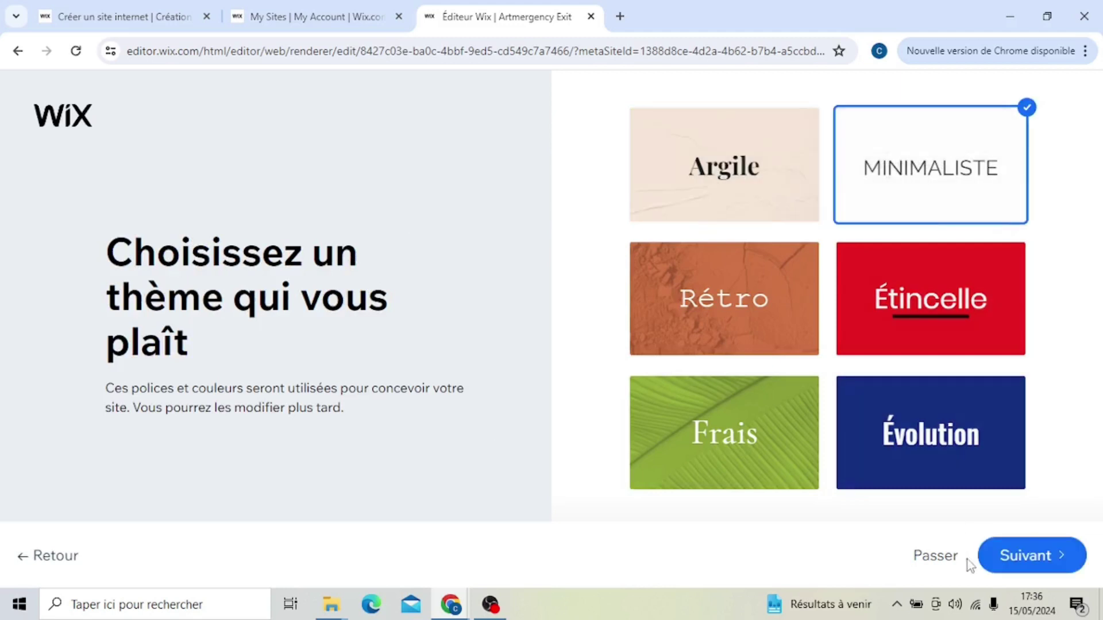
click(1026, 560)
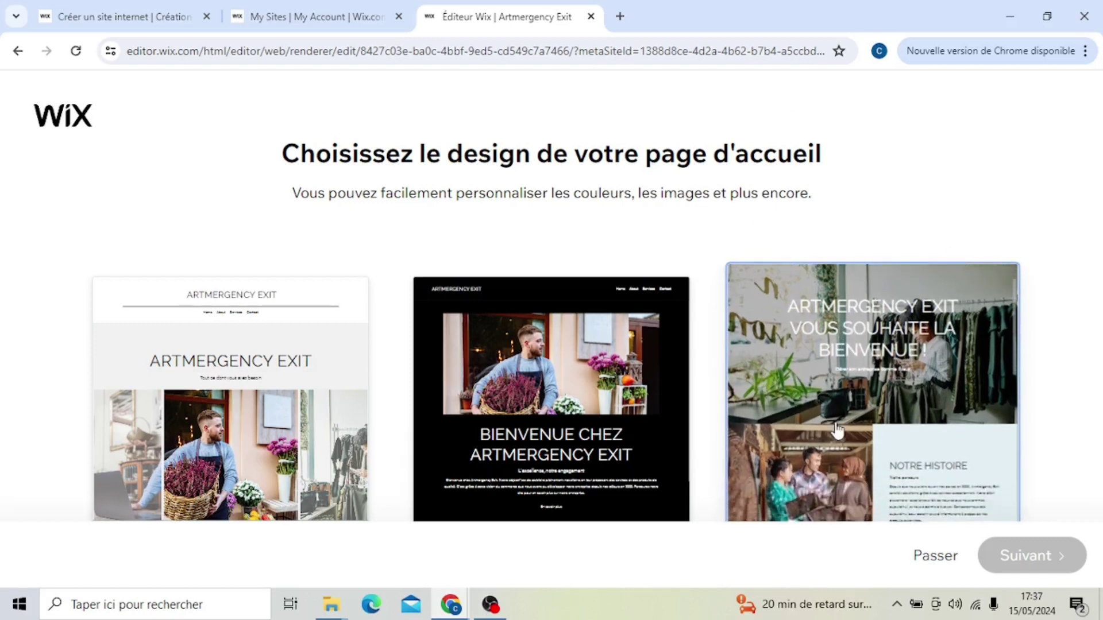
click(842, 368)
click(1039, 560)
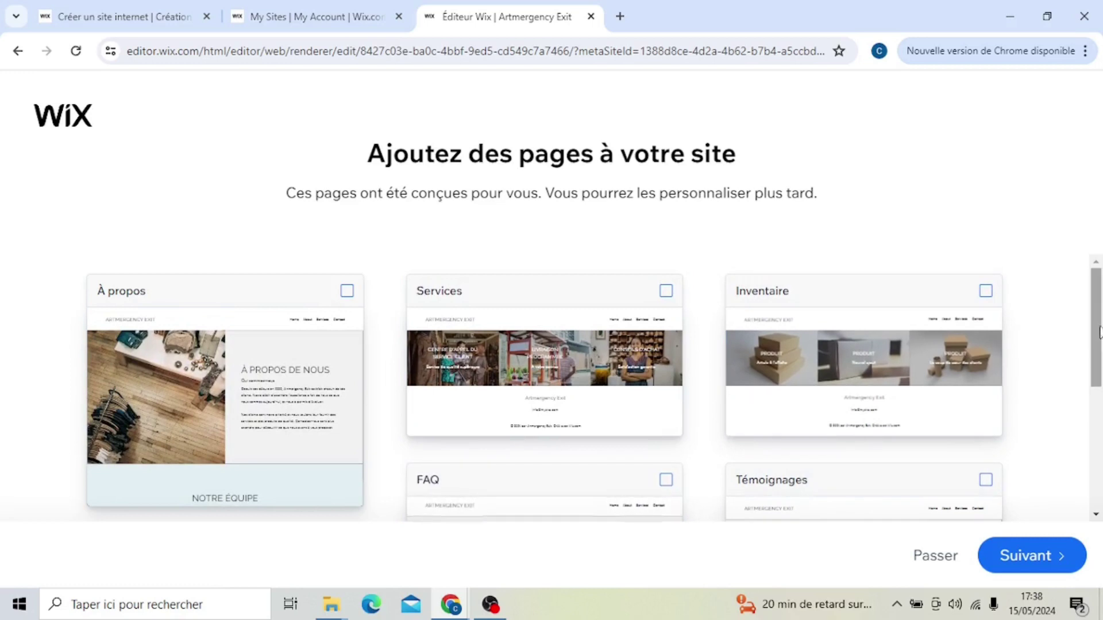
Add the À propos, Services, Inventaire, FAQ, Témoignages and L'équipe pages to the site and continue
mouse_move(1101, 341)
mouse_down()
mouse_move(1101, 421)
mouse_move(1101, 344)
mouse_up()
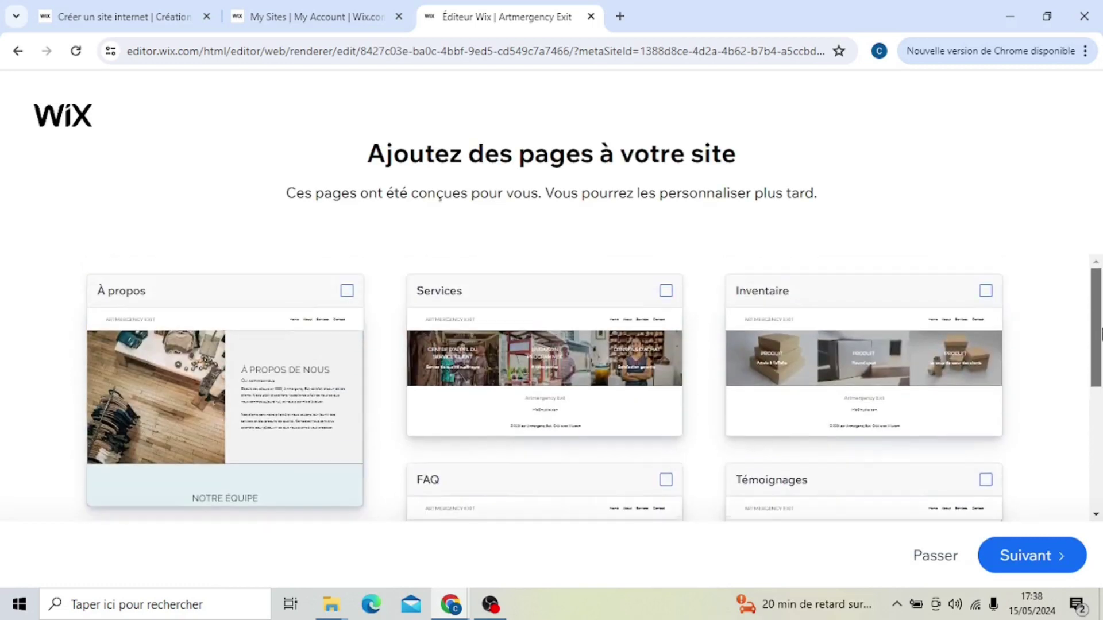
click(348, 290)
click(666, 291)
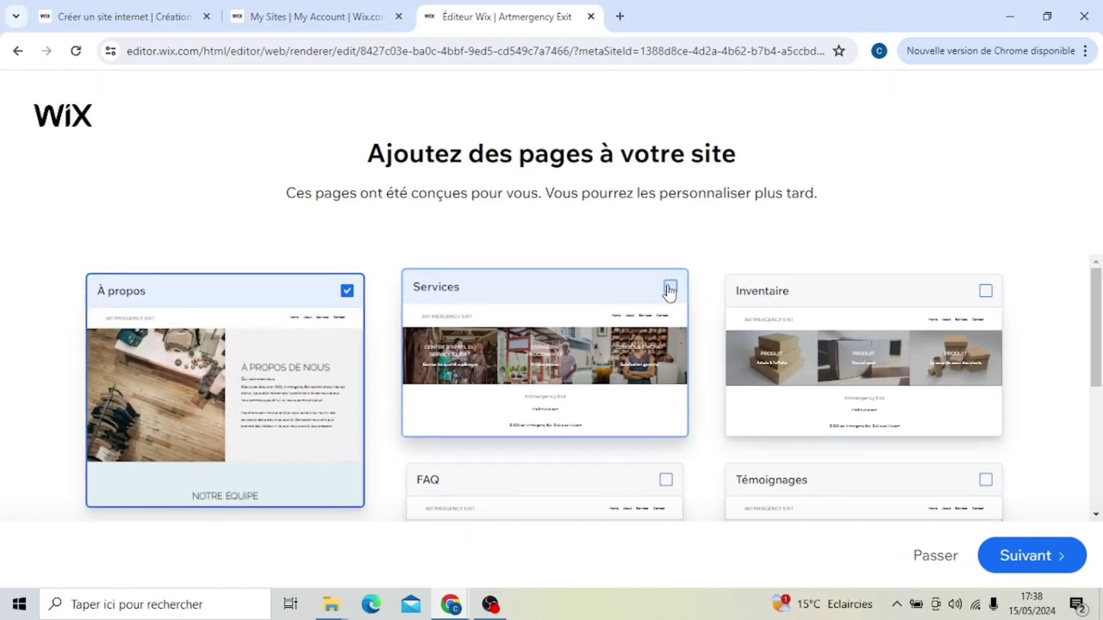
click(989, 287)
drag(1101, 315, 1101, 384)
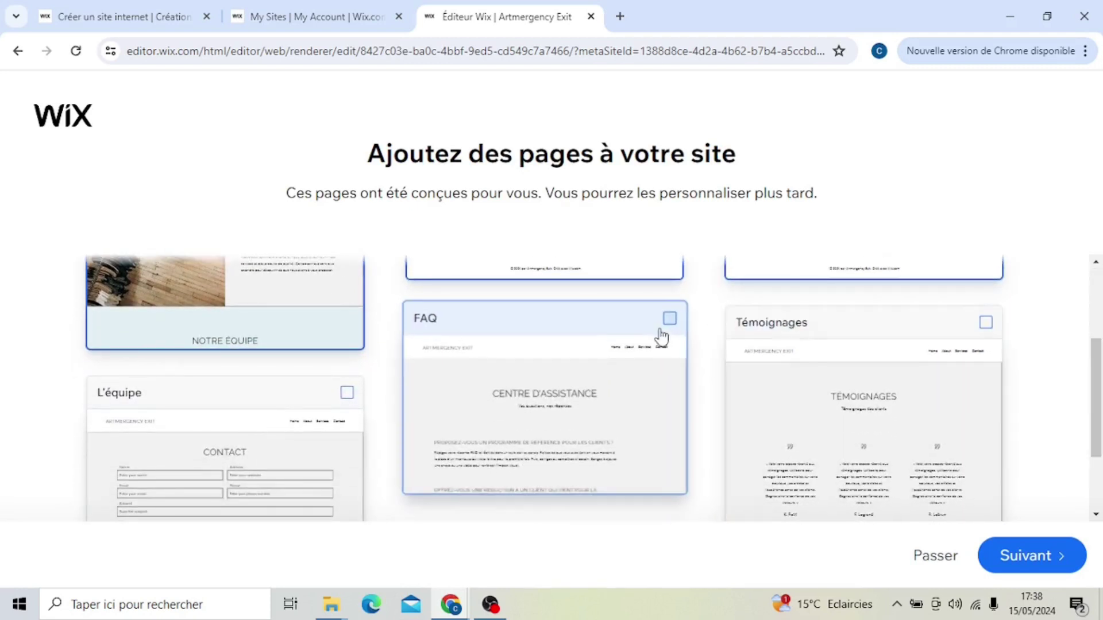
click(662, 337)
click(988, 318)
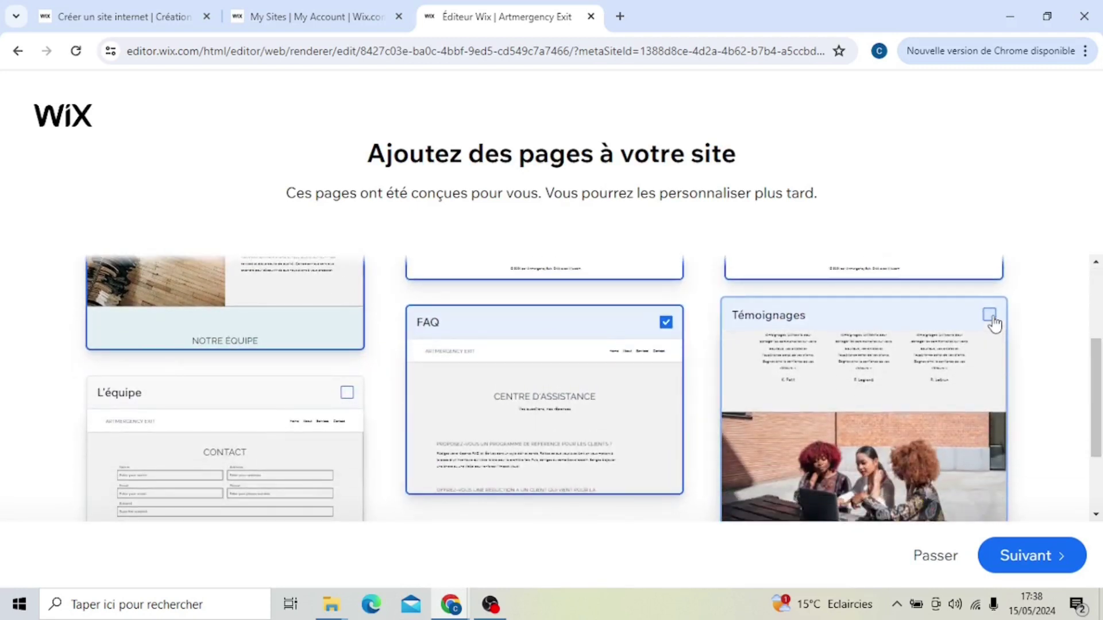
click(347, 391)
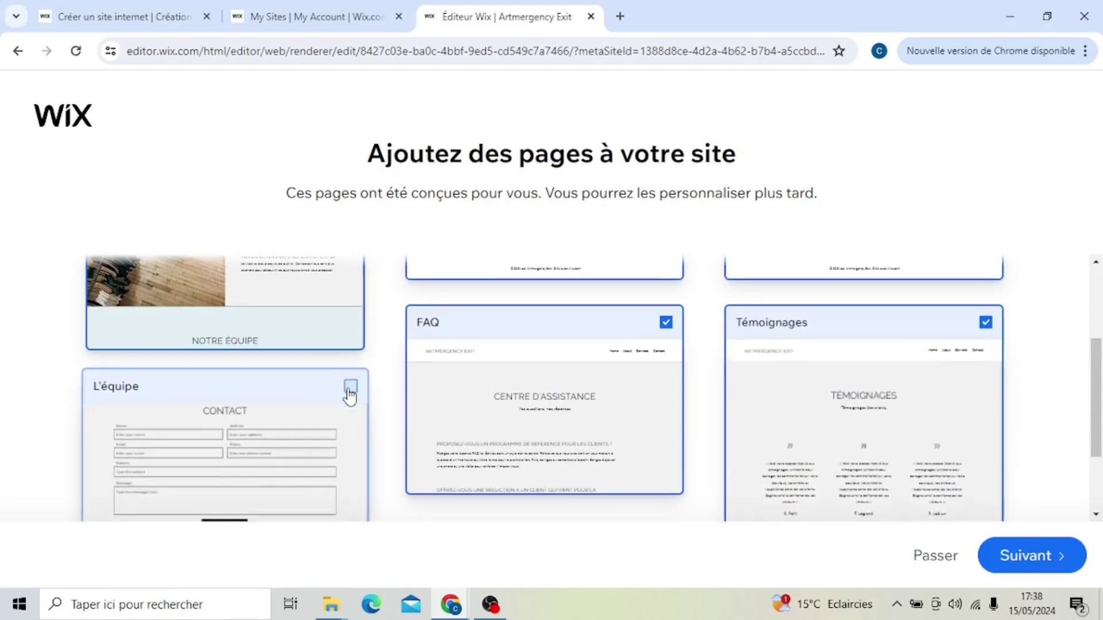
click(1011, 557)
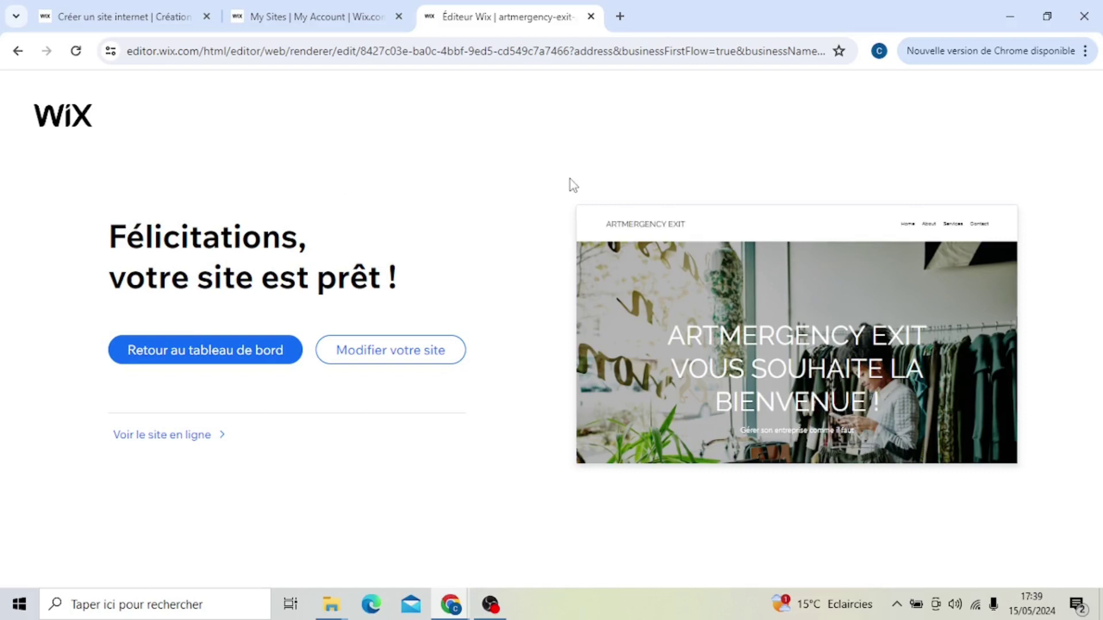
Open the finished site for editing and replace the header title text with "SITE"
click(394, 361)
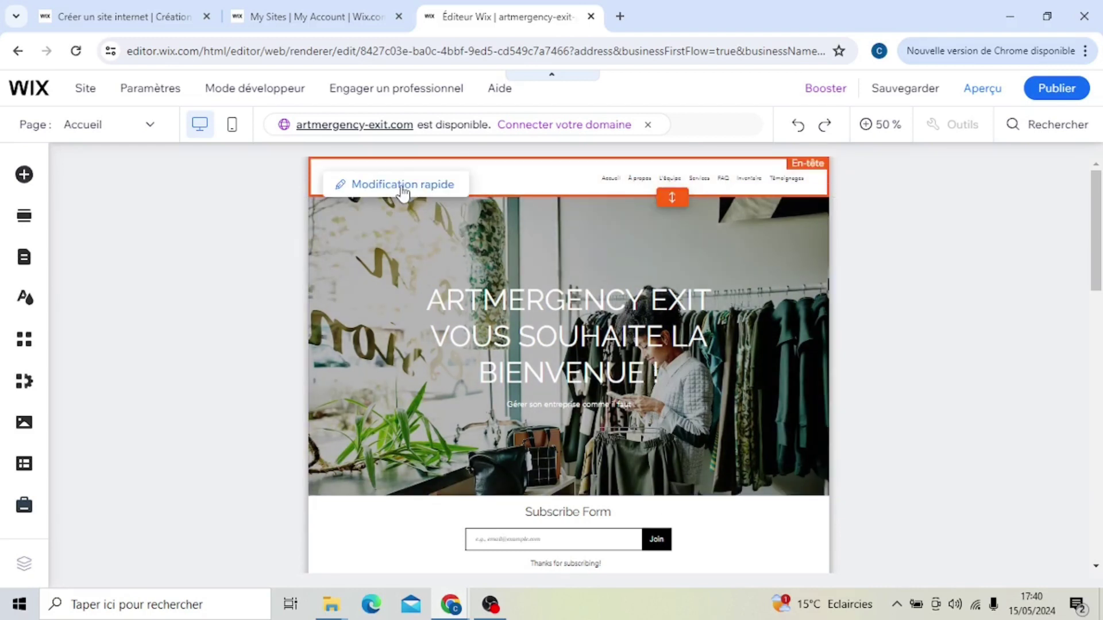
click(402, 193)
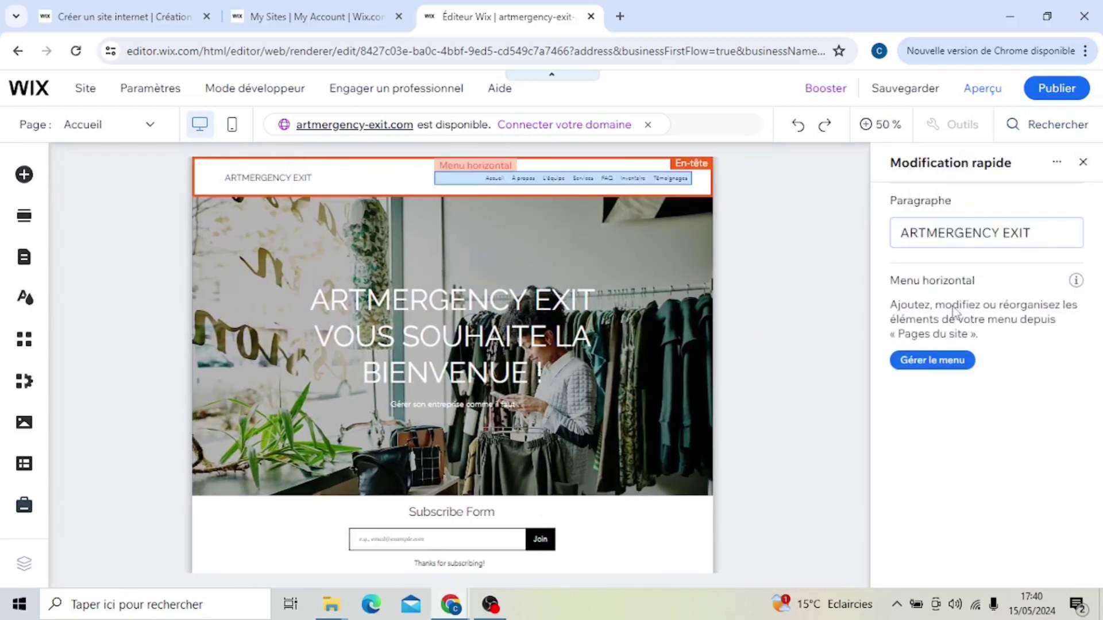
click(312, 183)
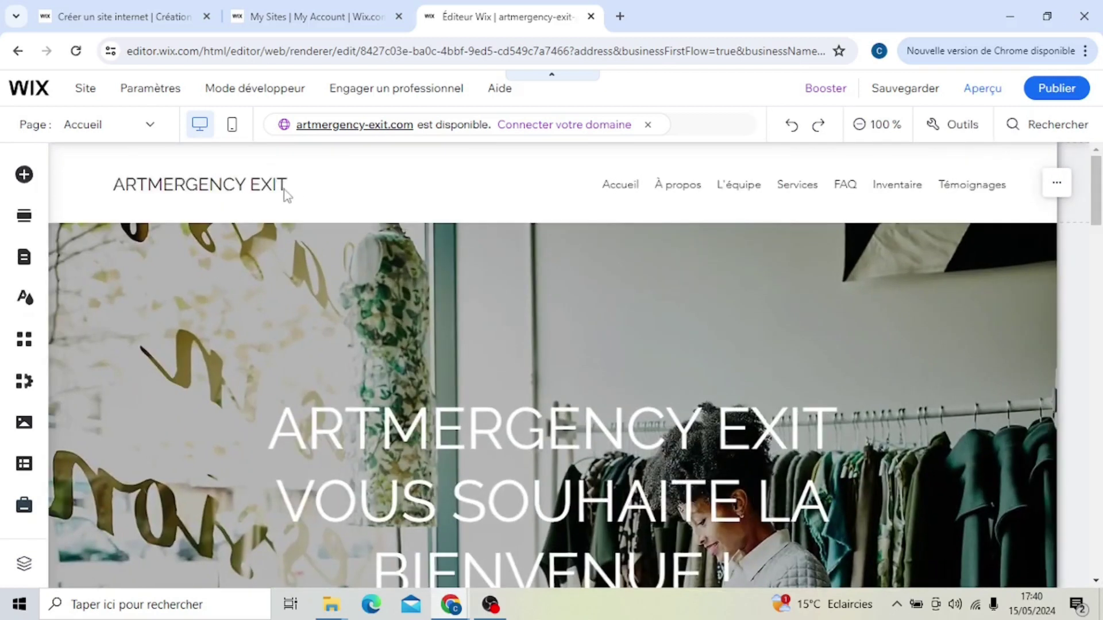
double_click(155, 184)
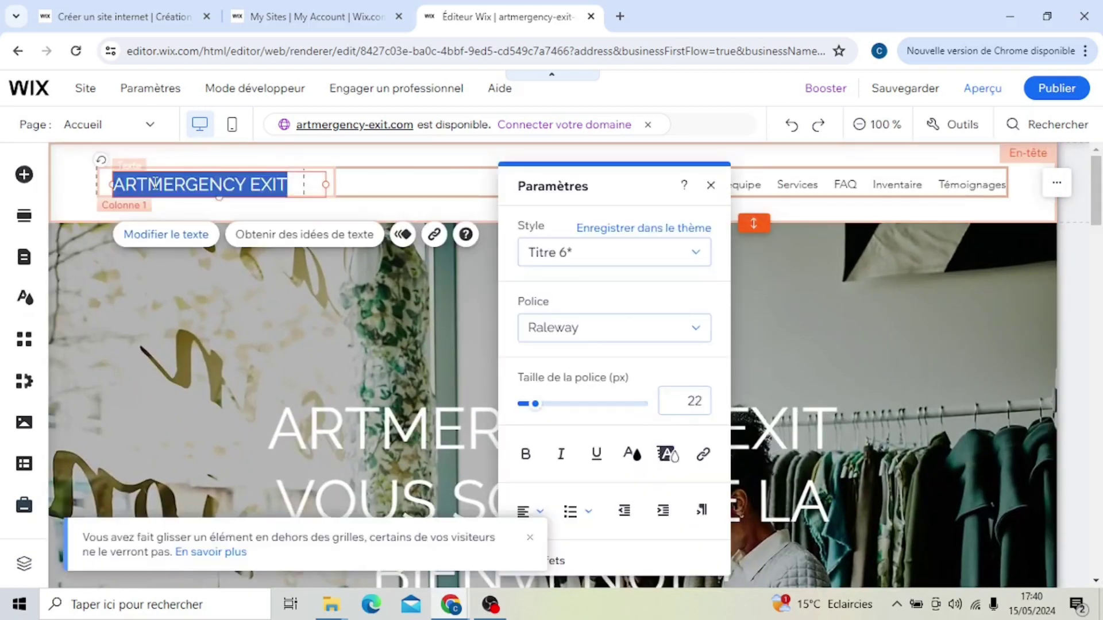
key(BackSpace)
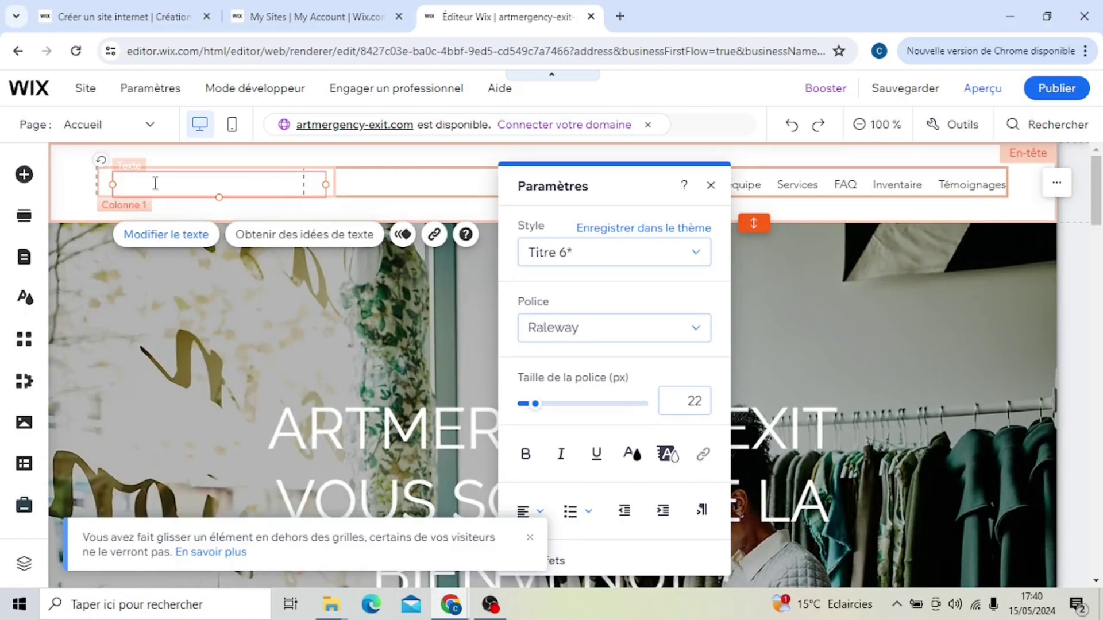
text(SITE)
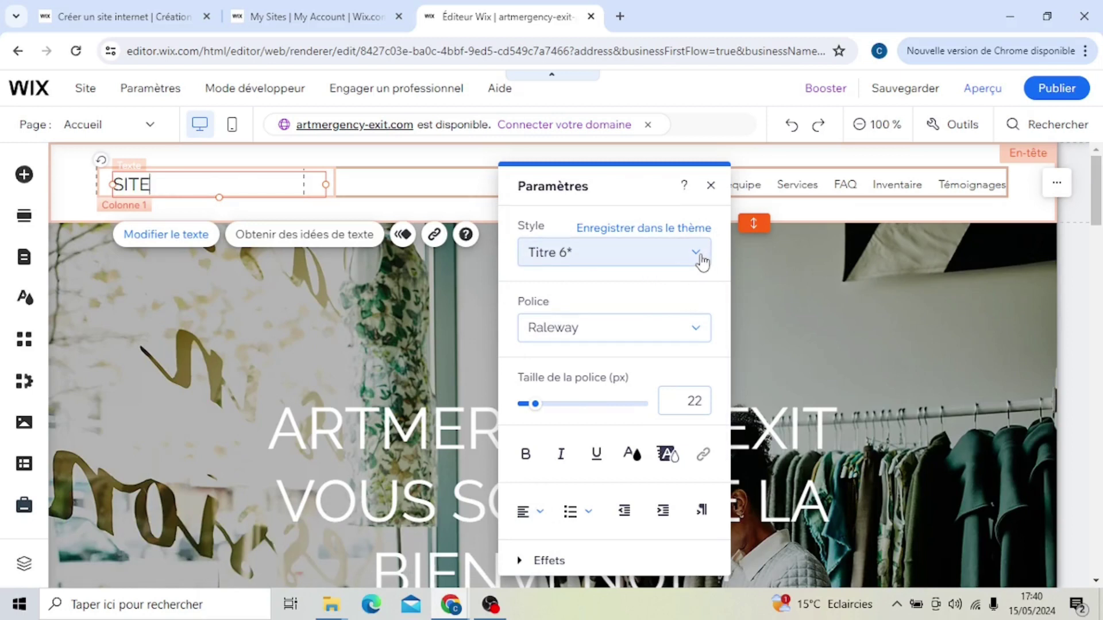
Format the SITE header title with the Titre 4 style, the Roboto Bold font and a dark red colour
click(702, 262)
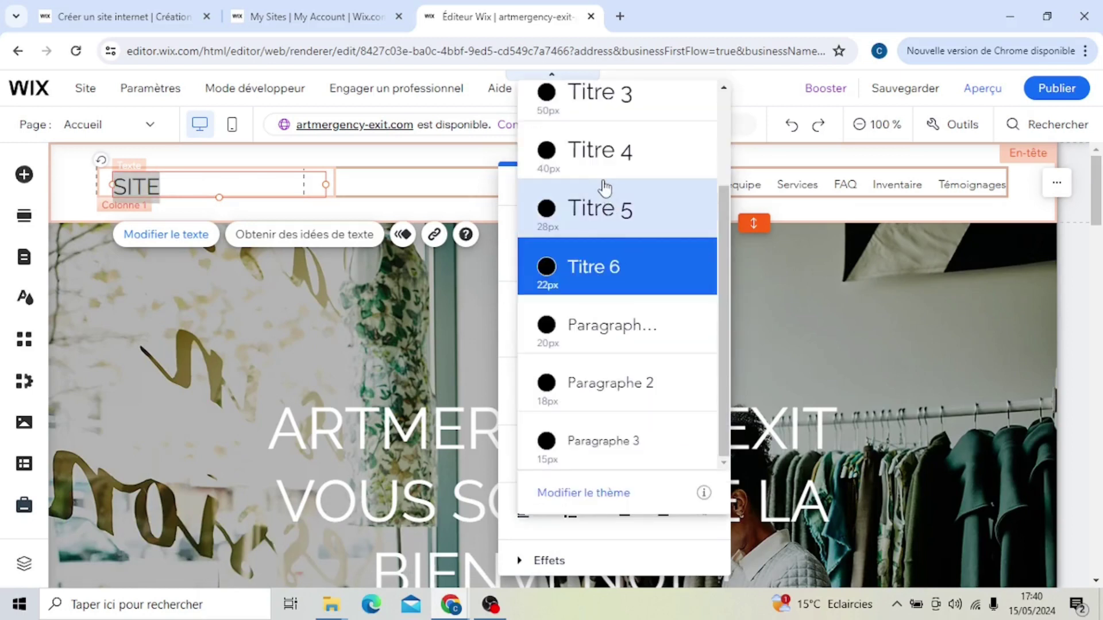
click(601, 172)
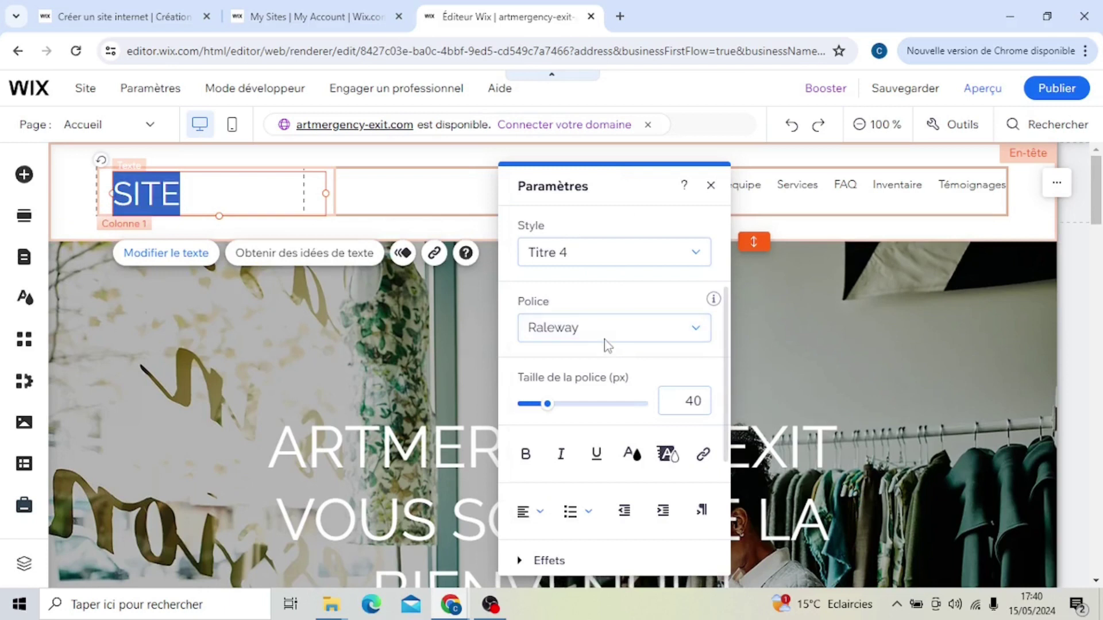
click(599, 335)
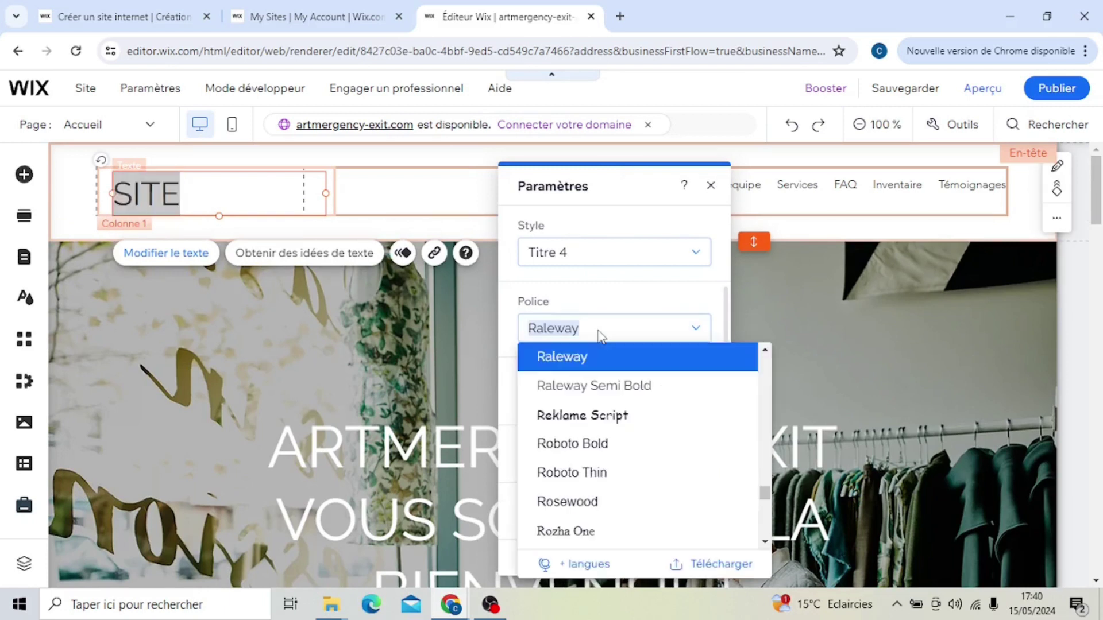
click(581, 447)
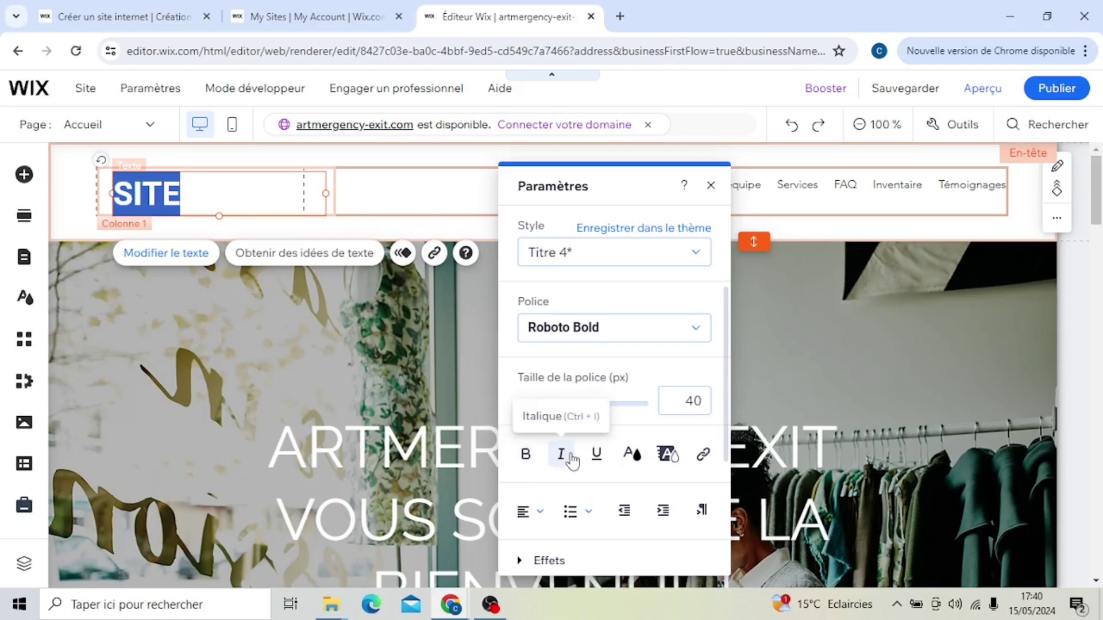
click(635, 455)
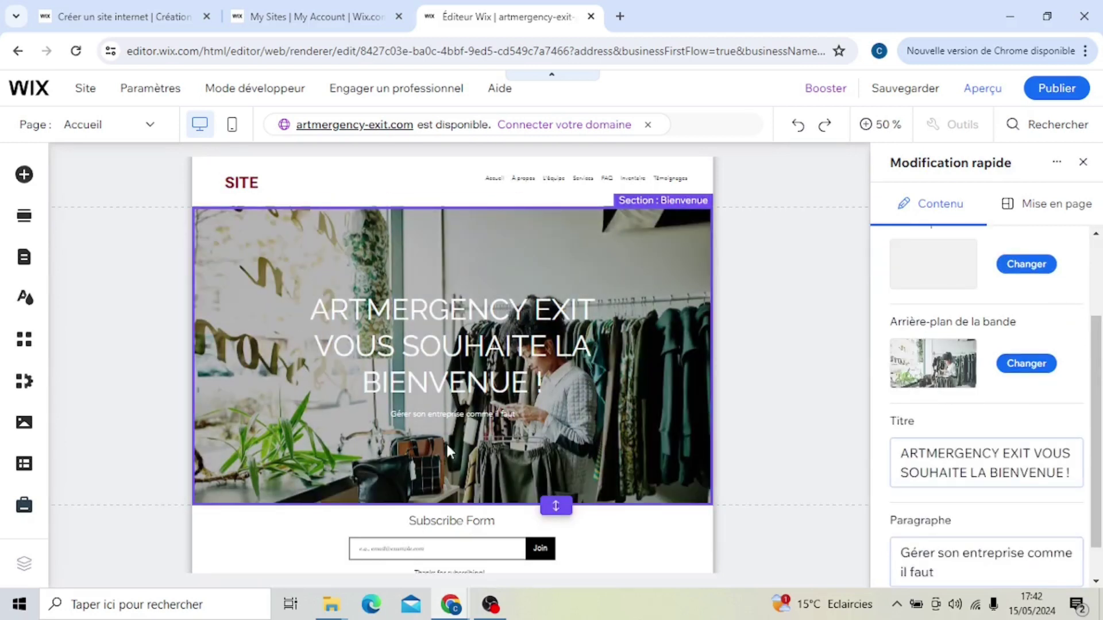
Change the welcome section's strip background to the green forest video from the suggested backgrounds
click(1042, 371)
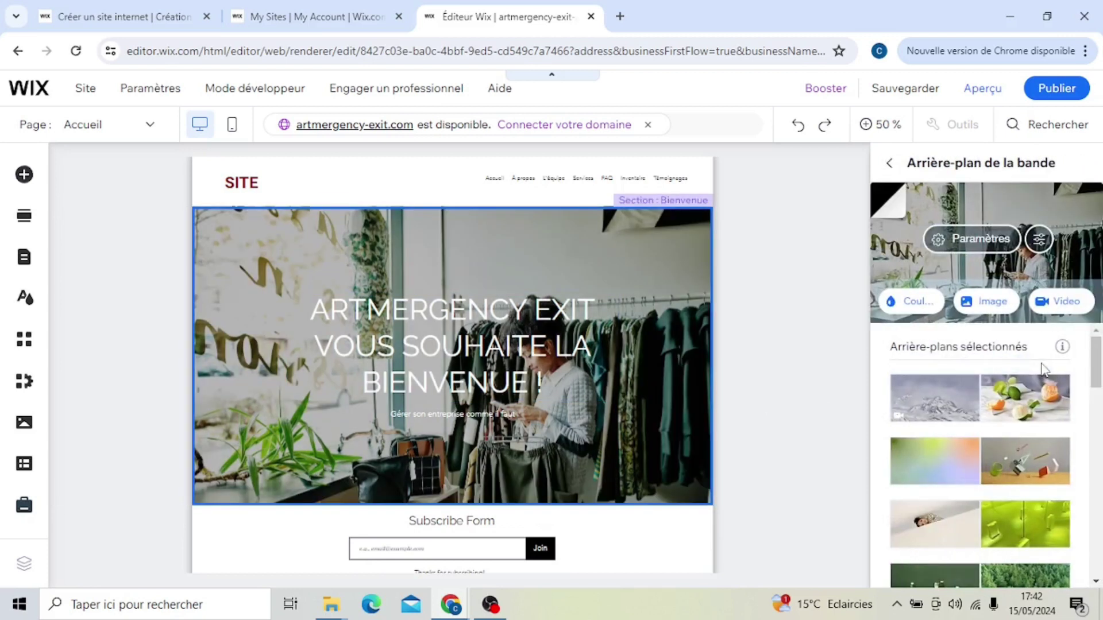
scroll(994, 499, down, 2)
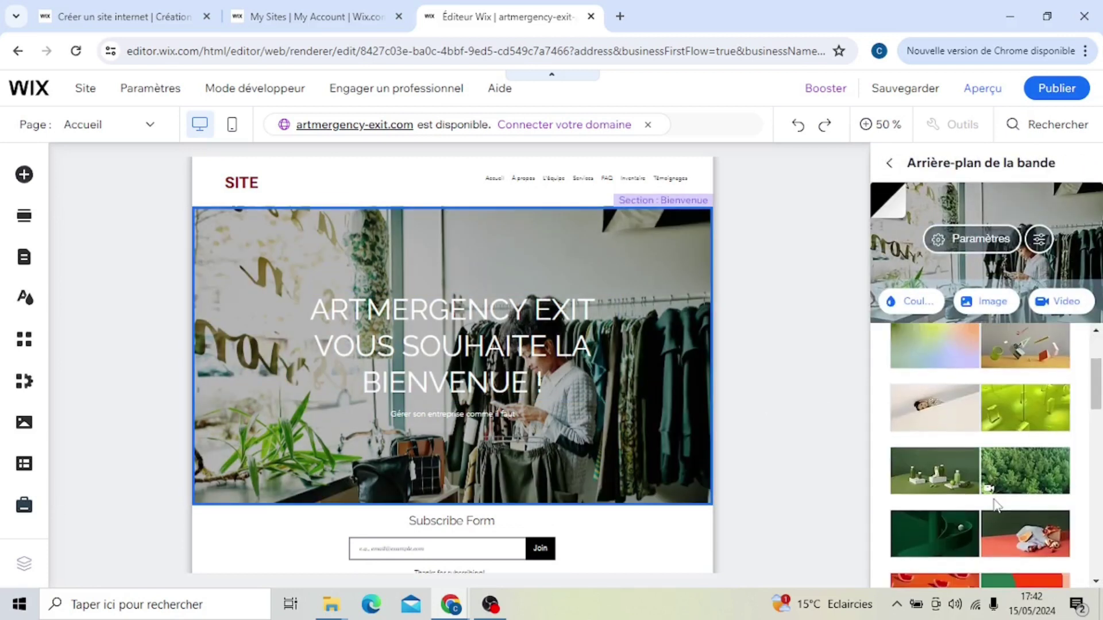
click(1027, 484)
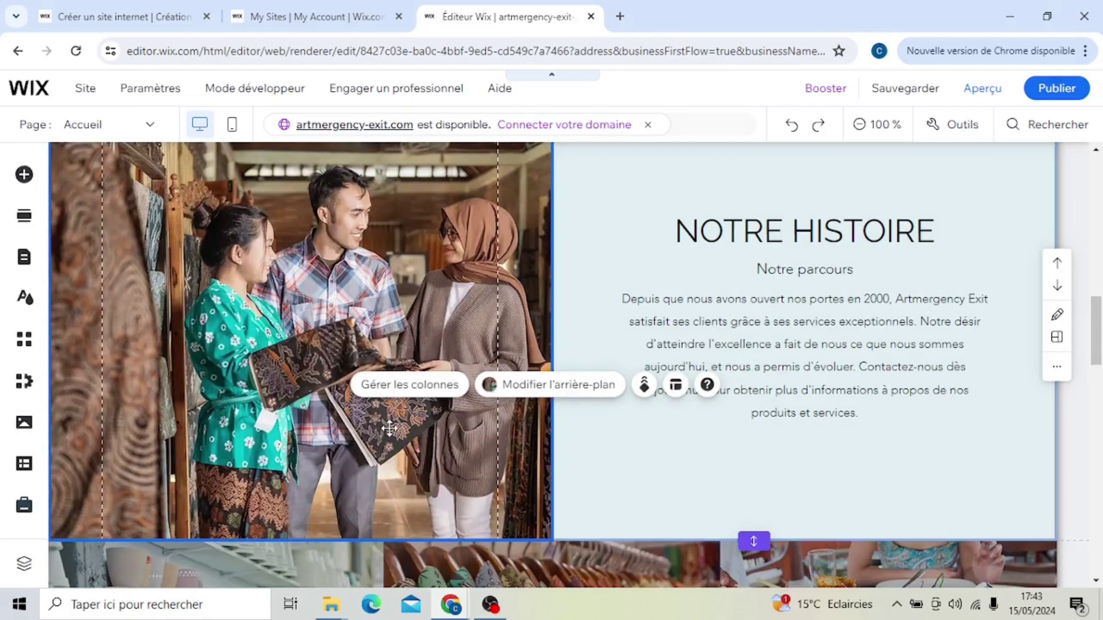
Open the image library to replace the background of the photo column beside NOTRE HISTOIRE and browse Wix's photos
click(566, 386)
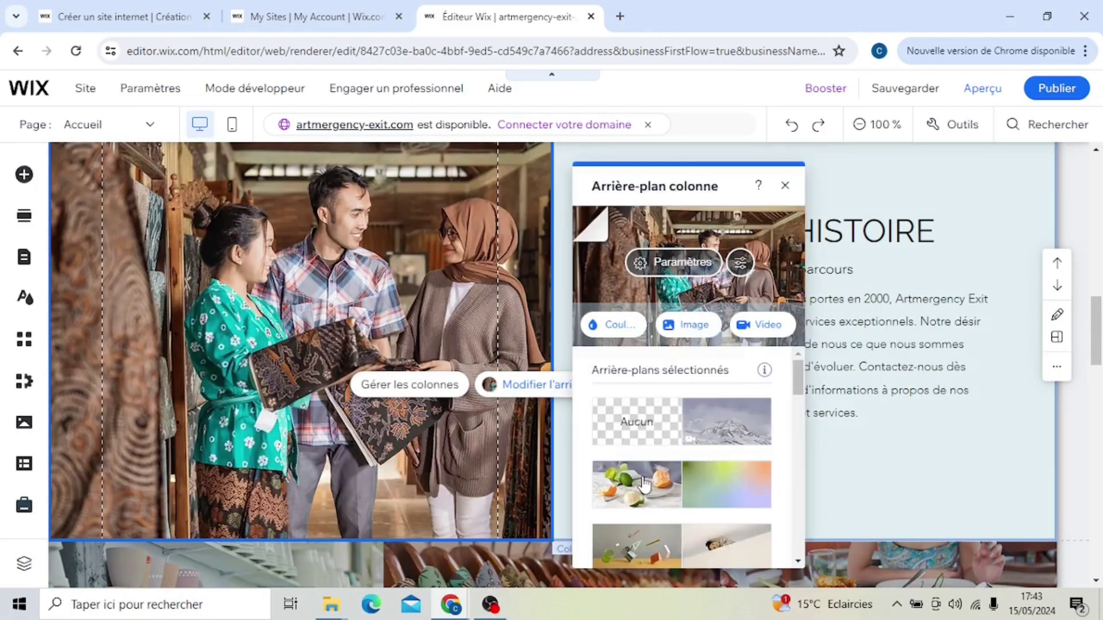
click(686, 327)
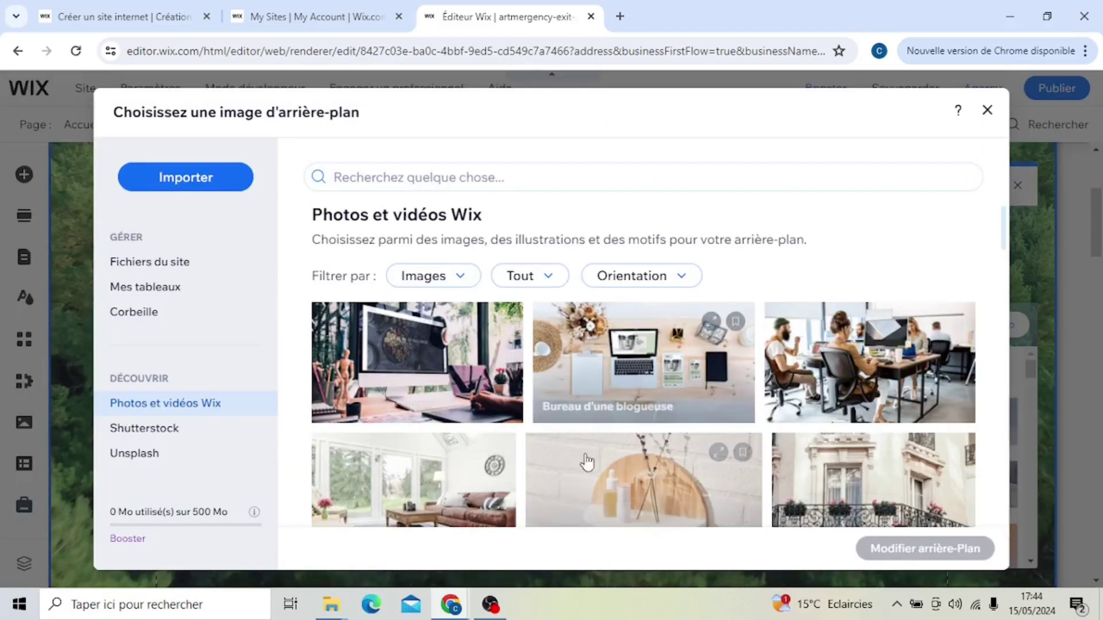
scroll(616, 447, down, 5)
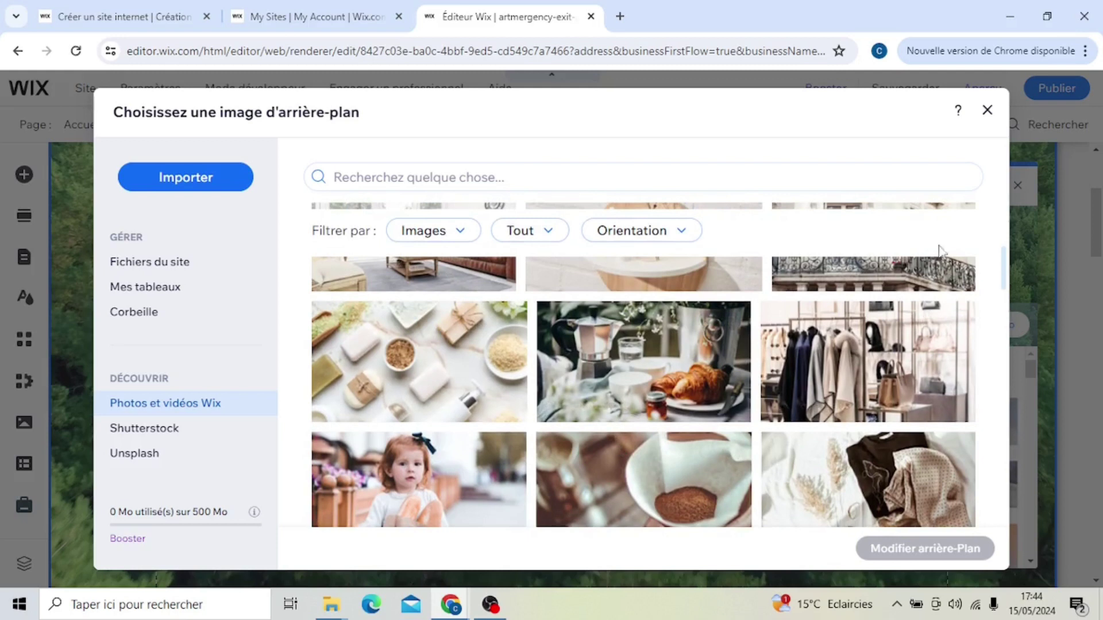
Import the photo DSC00219 from the computer and set it as the welcome strip's background
click(183, 184)
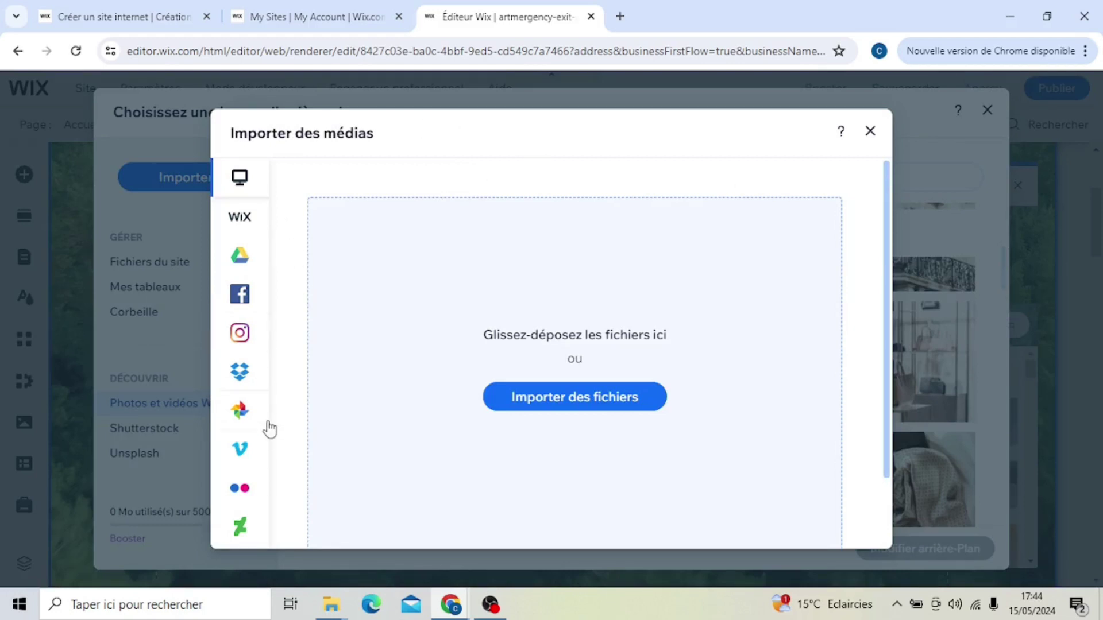
mouse_move(288, 218)
mouse_move(253, 193)
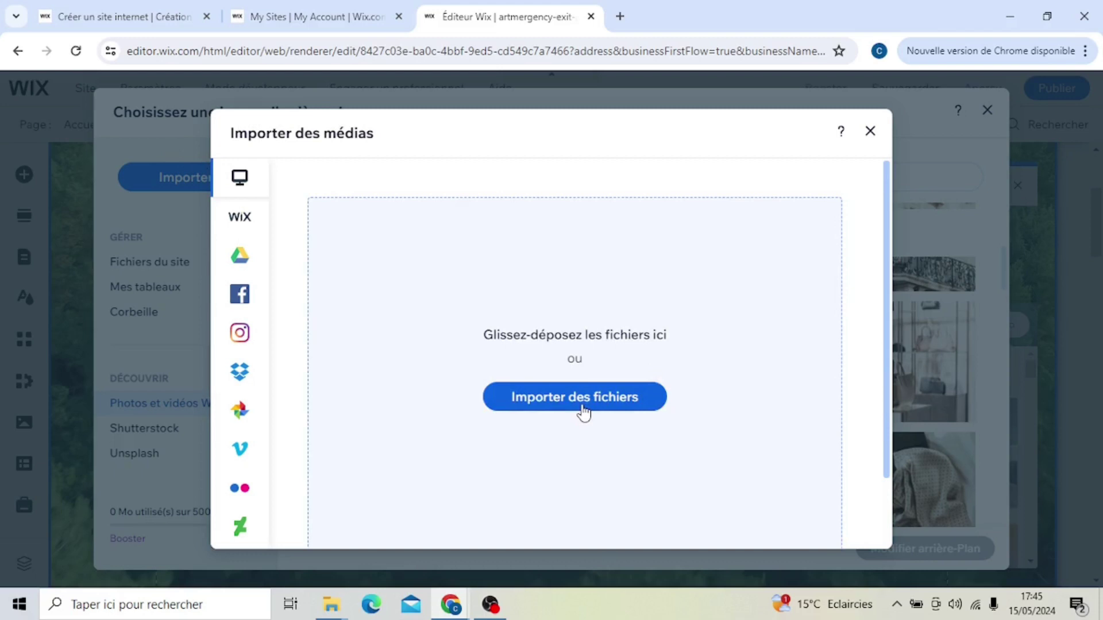
click(583, 410)
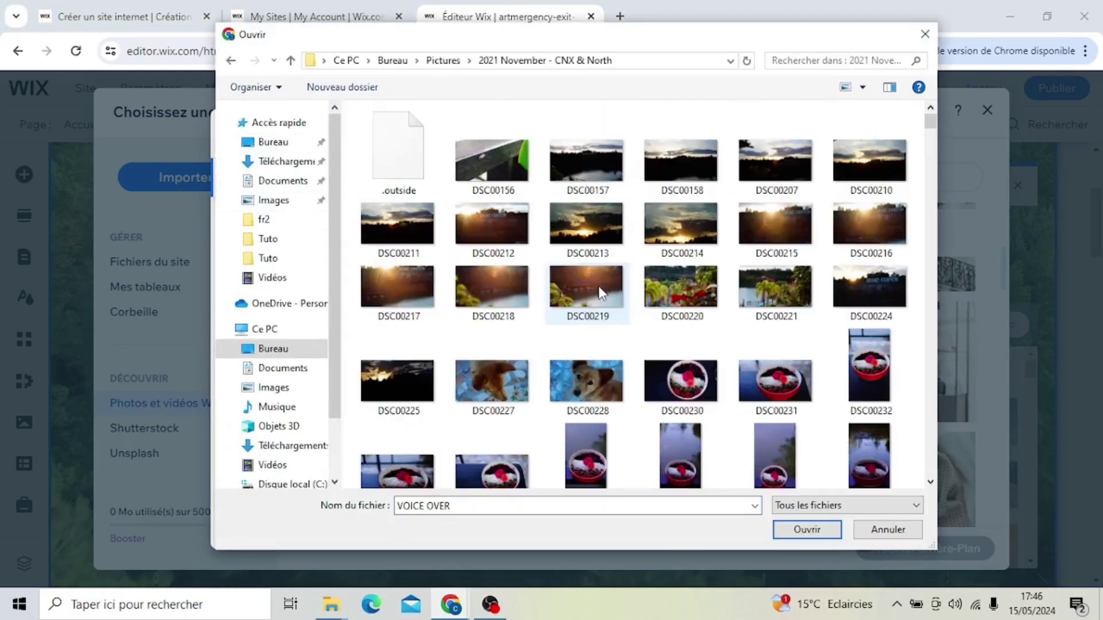
click(600, 293)
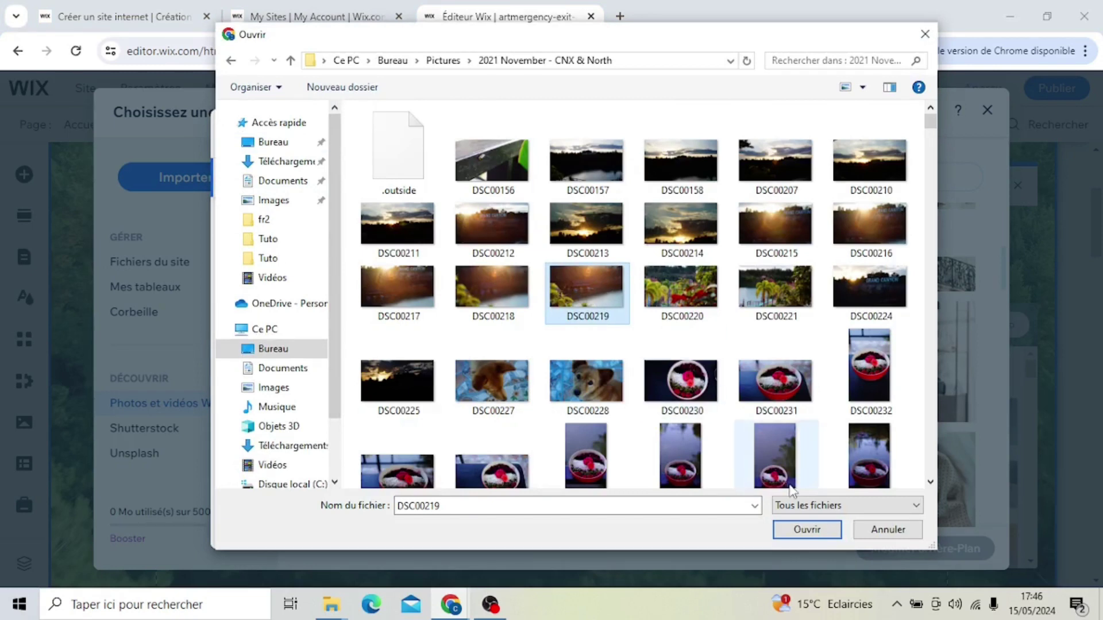
click(807, 530)
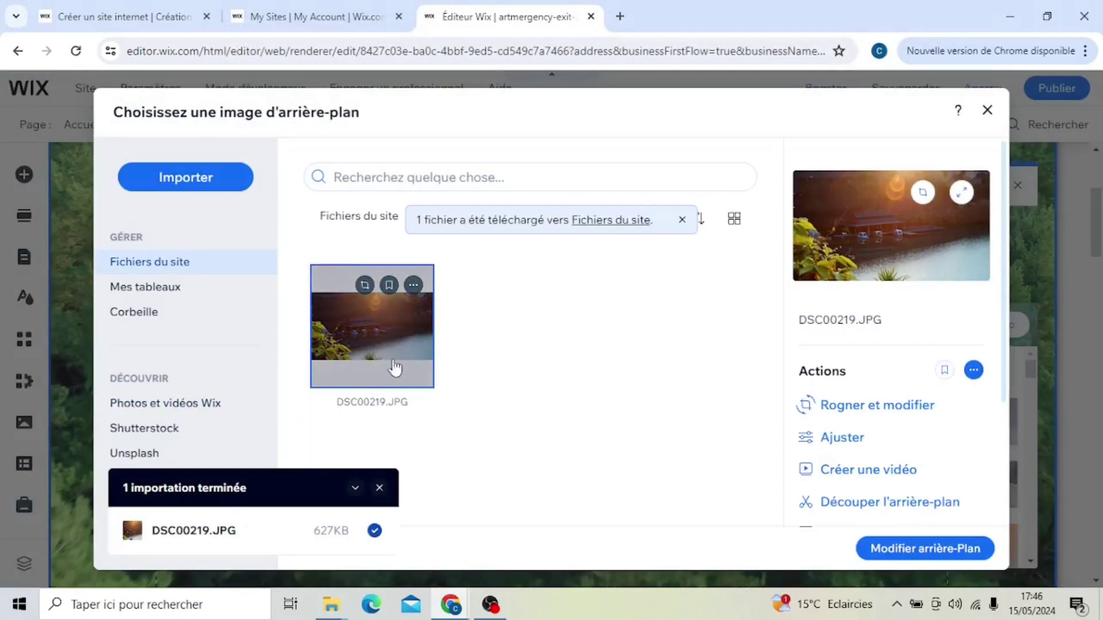
click(922, 550)
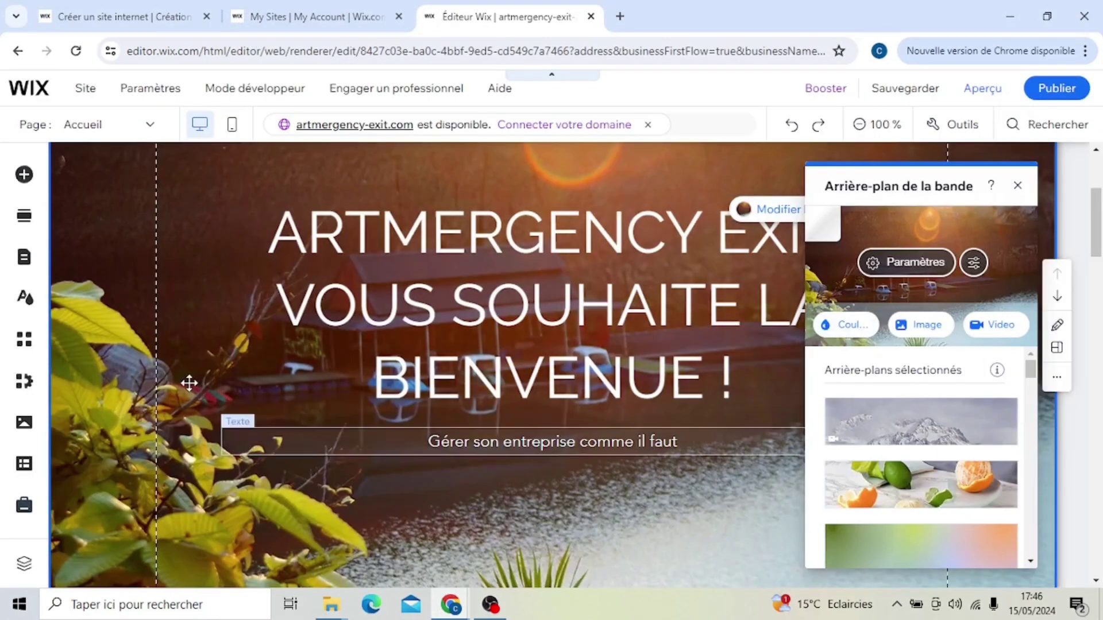
Open the NOTRE HISTOIRE description paragraph for editing, leave it, and select the photo column beside it
scroll(684, 184, down, 10)
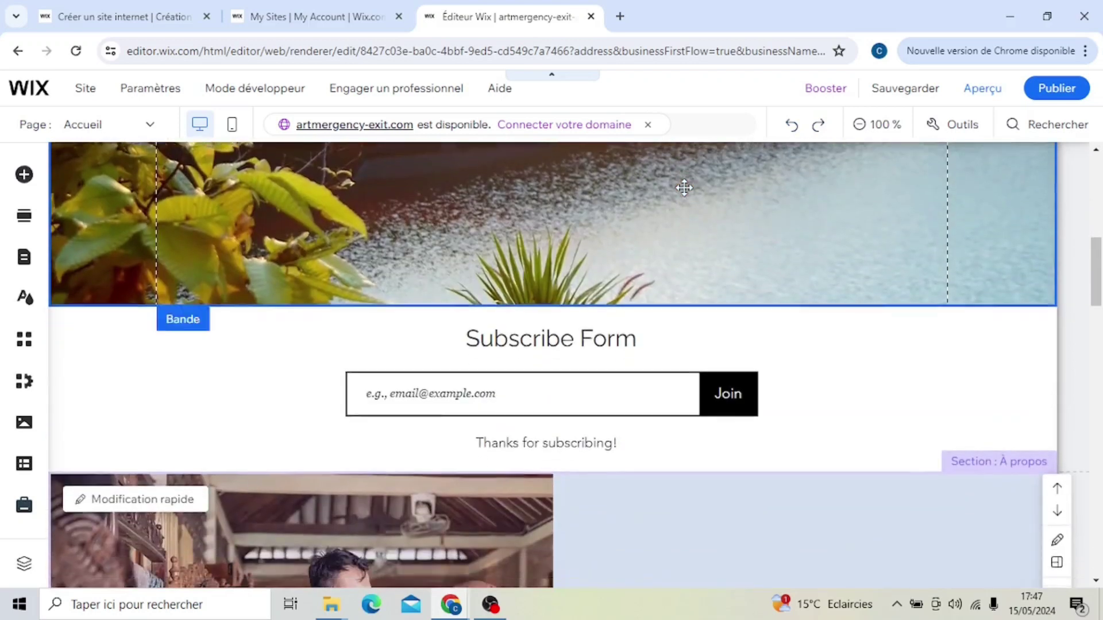
scroll(788, 222, up, 1)
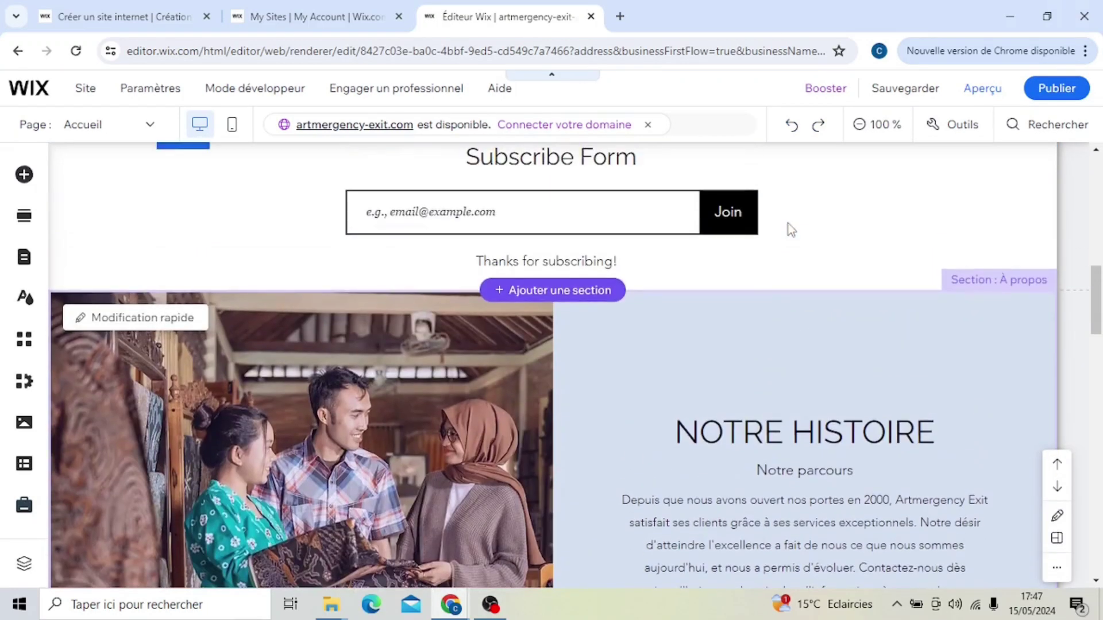
scroll(788, 223, down, 1)
scroll(788, 222, up, 1)
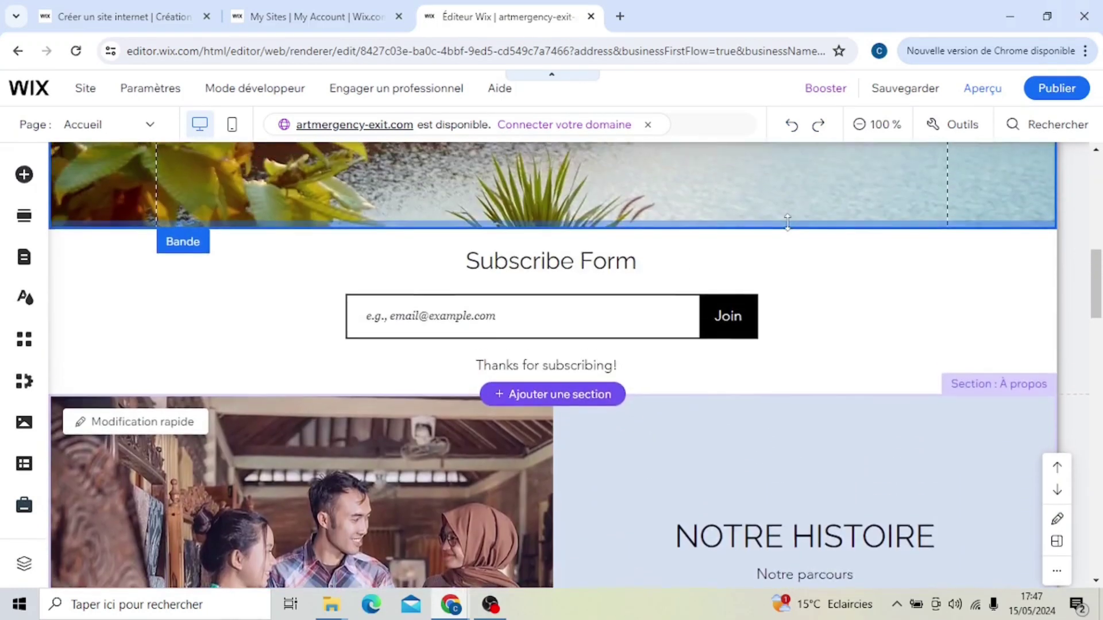
scroll(788, 223, down, 1)
scroll(788, 223, up, 1)
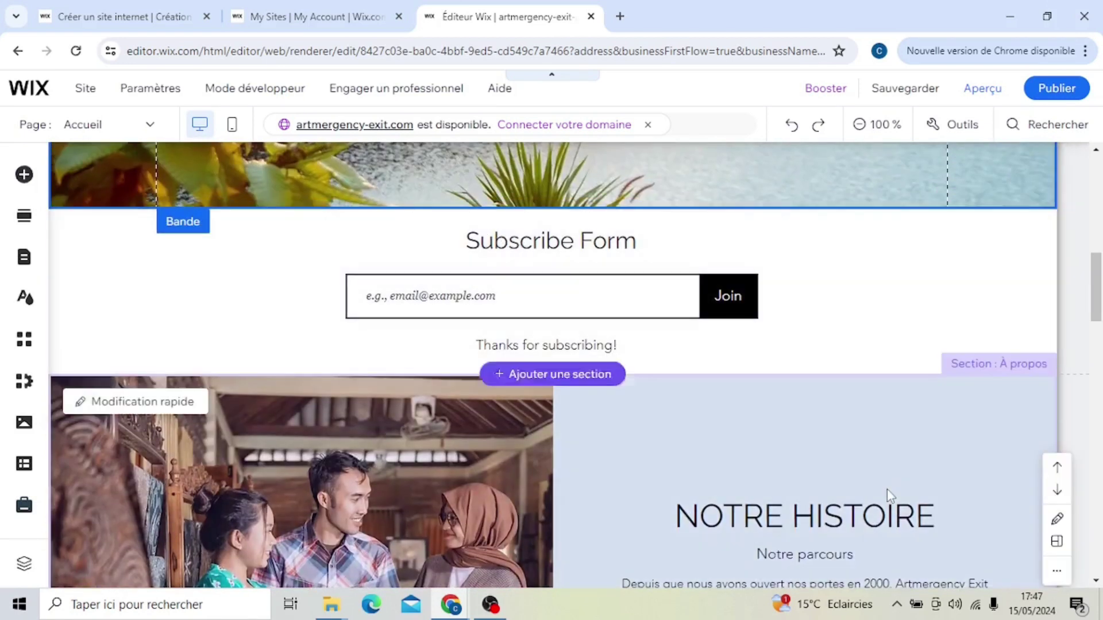
scroll(887, 488, down, 2)
scroll(887, 489, down, 1)
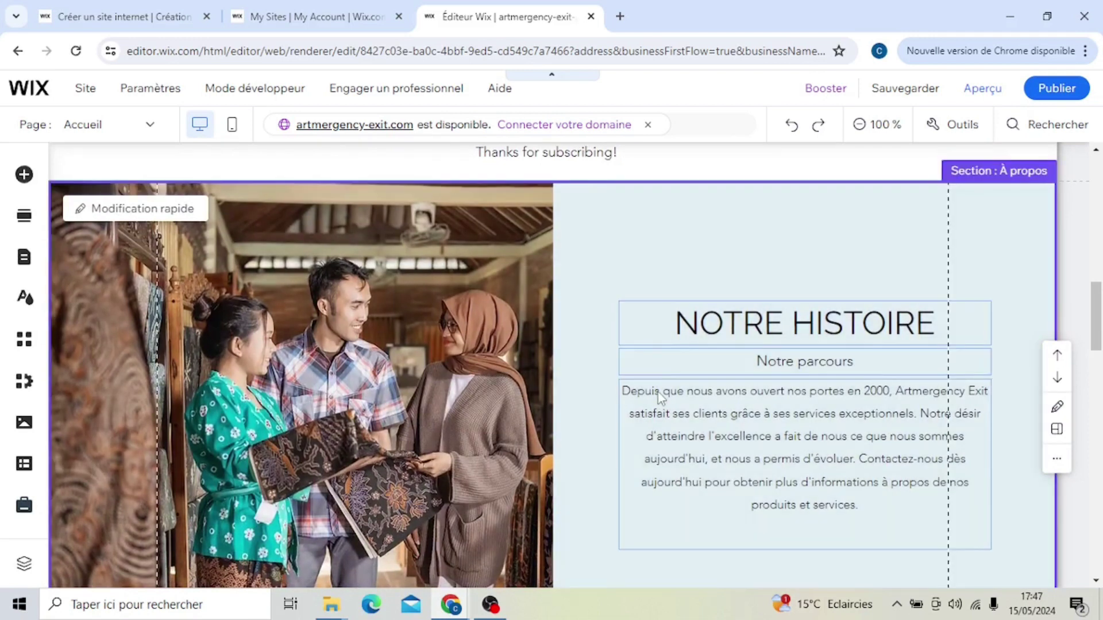
click(657, 392)
click(657, 392)
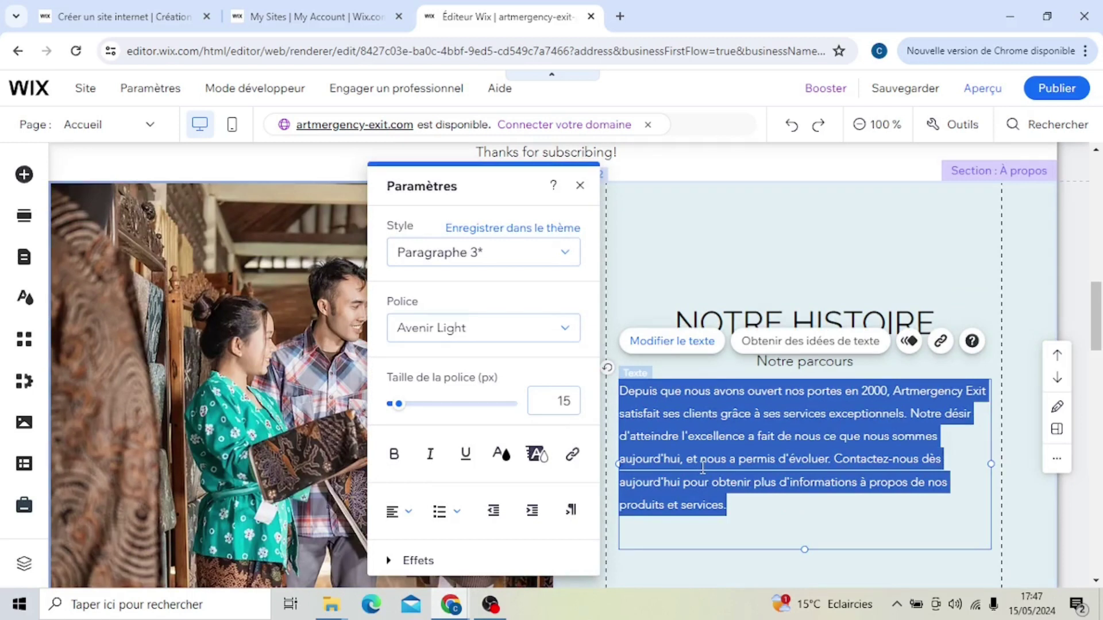
click(256, 326)
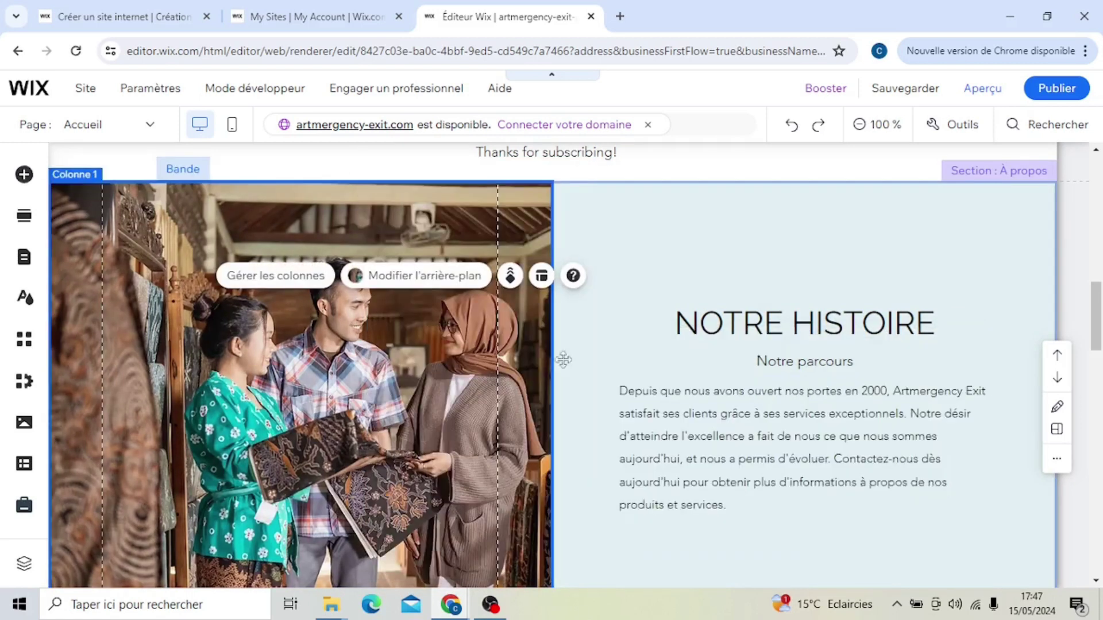
Open the media library and look through its import sources, site files, editing tools, free Wix images and videos, then close it
scroll(663, 422, down, 4)
scroll(664, 423, down, 4)
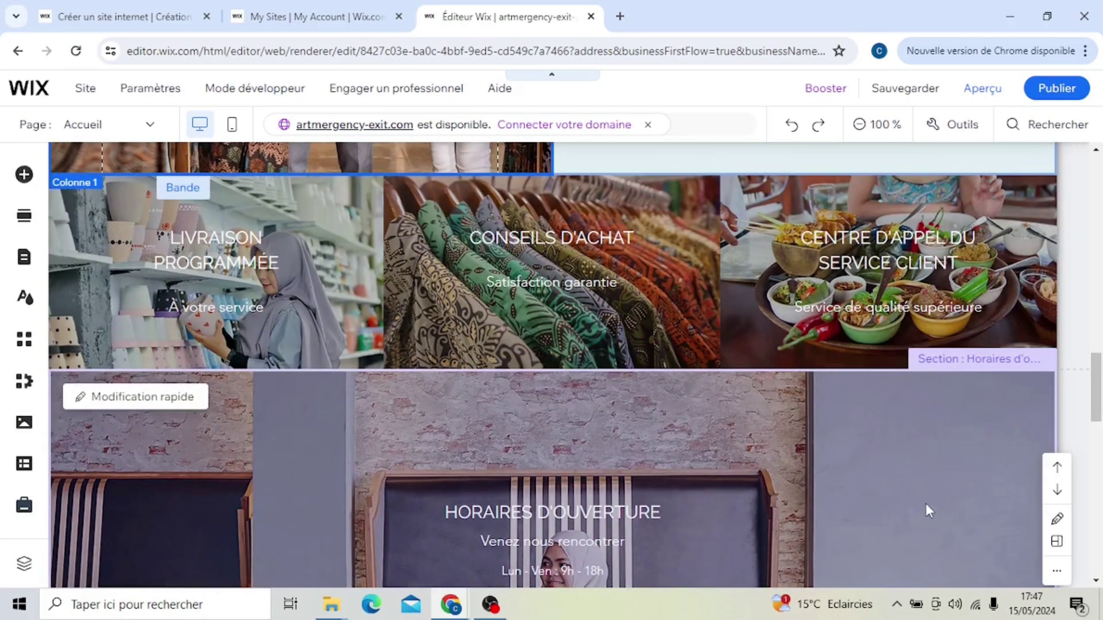
scroll(925, 503, down, 3)
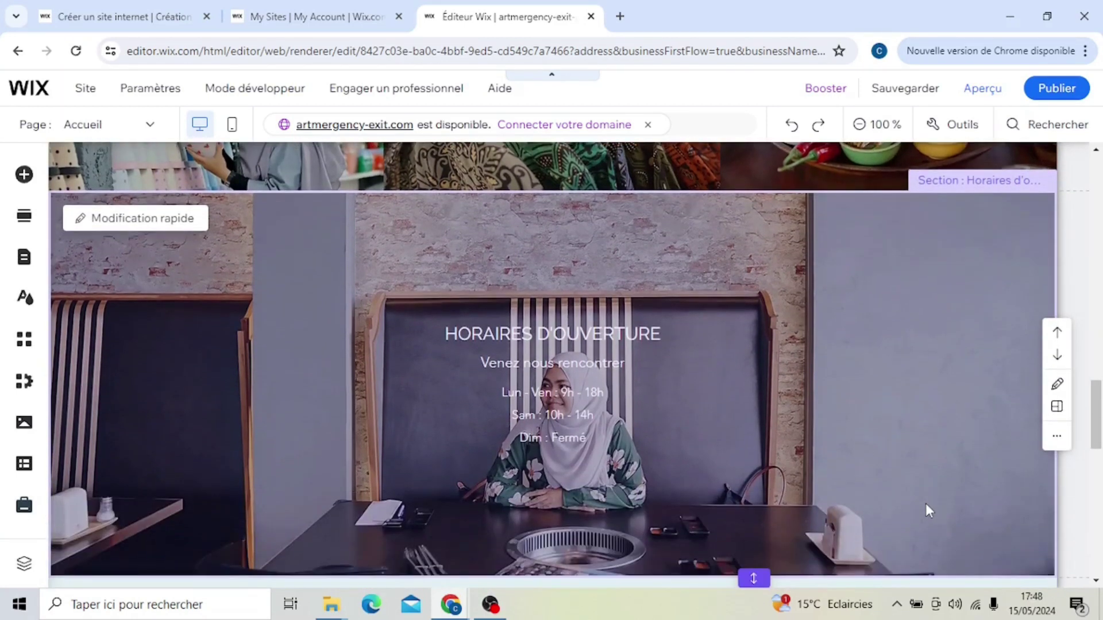
scroll(926, 503, down, 10)
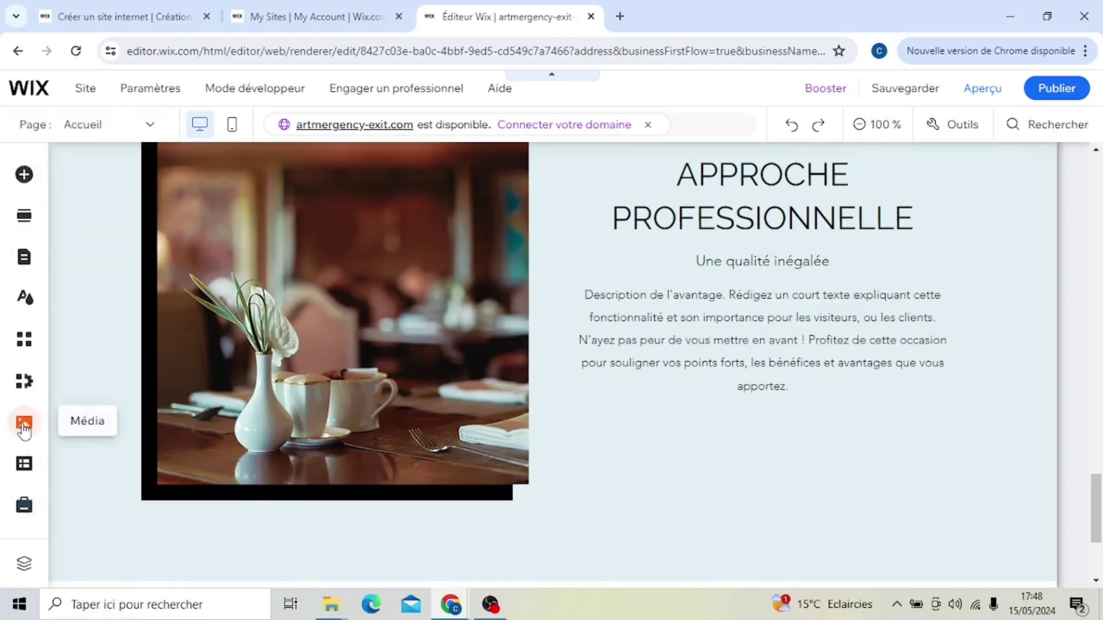
click(23, 426)
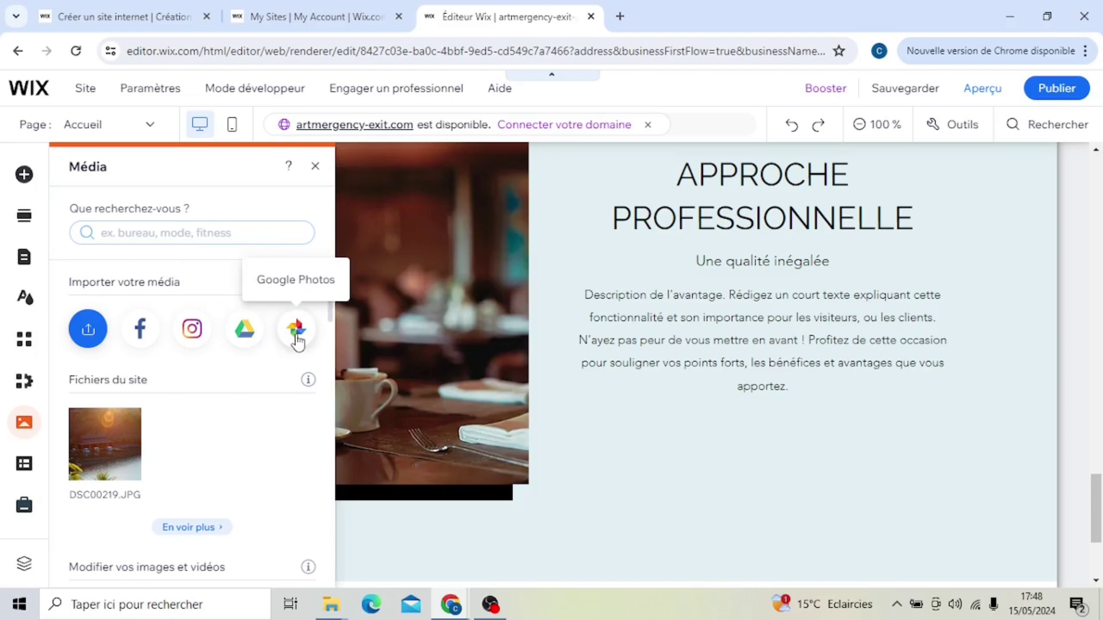
scroll(164, 399, down, 5)
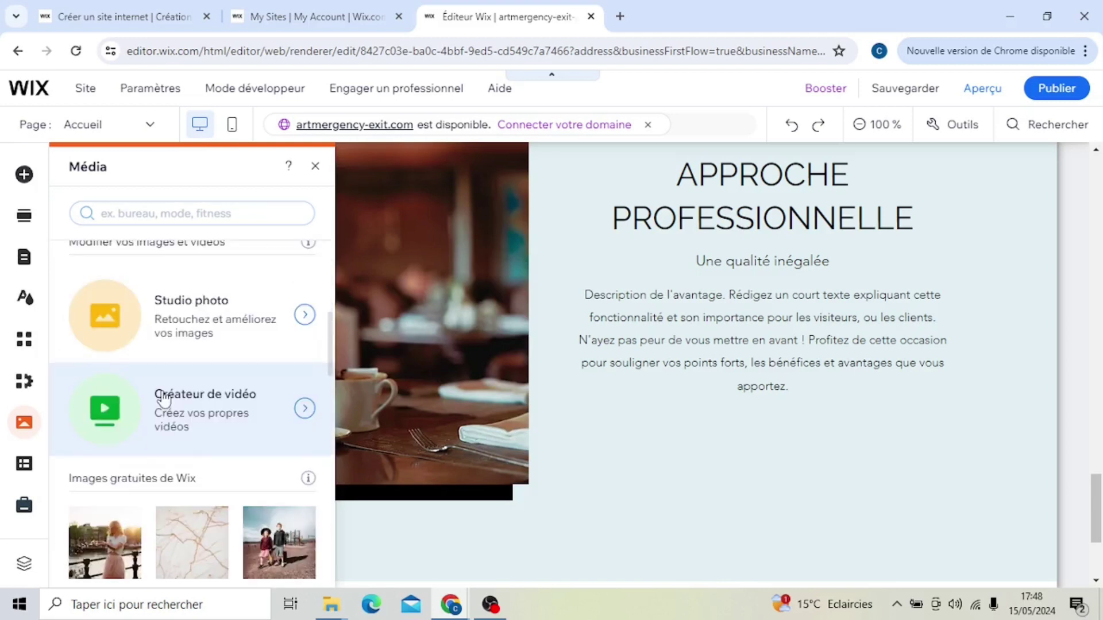
scroll(165, 399, down, 2)
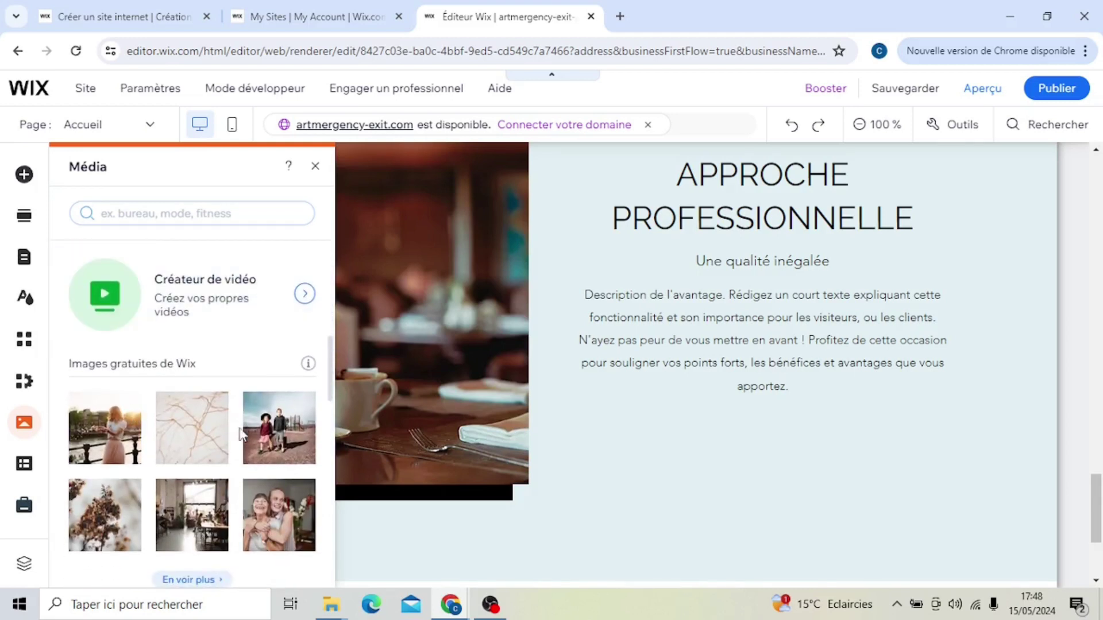
scroll(209, 468, down, 2)
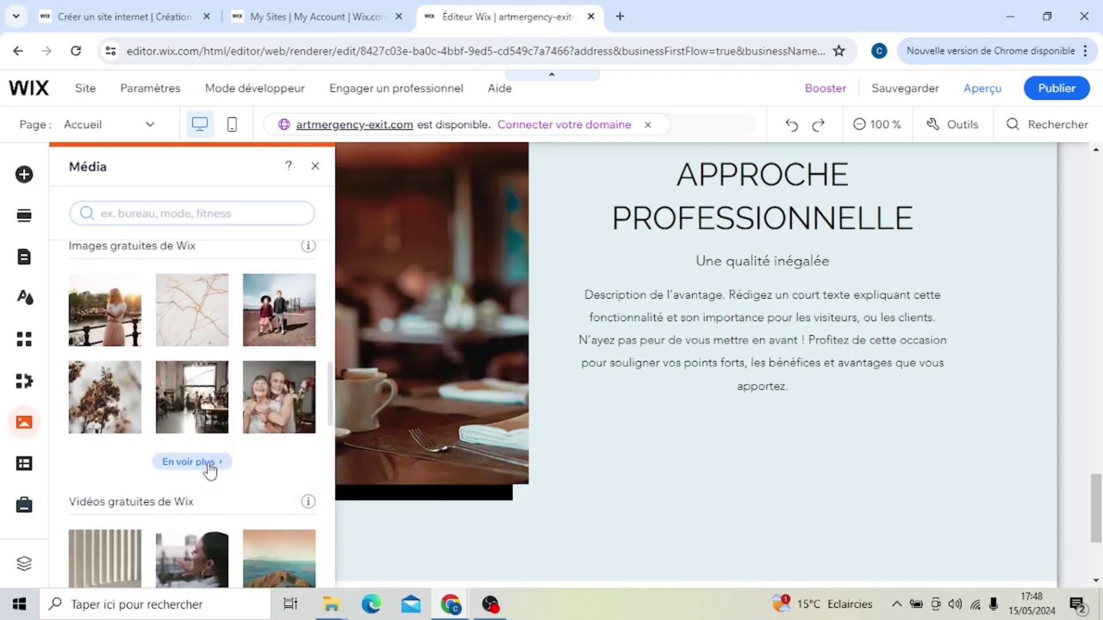
scroll(260, 477, down, 3)
mouse_move(162, 460)
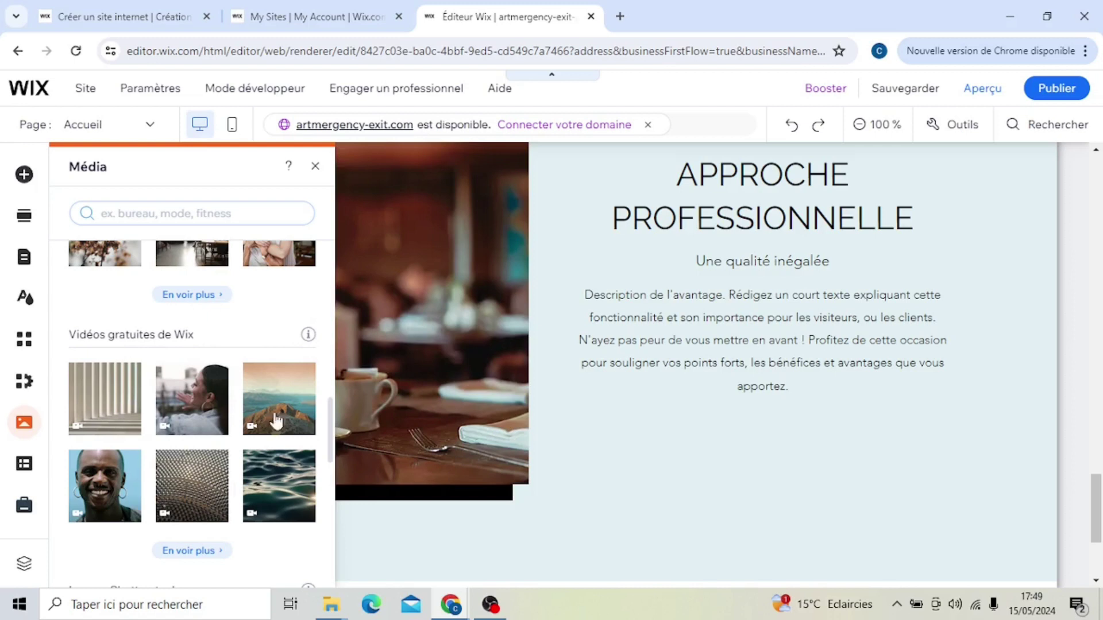
scroll(231, 436, down, 2)
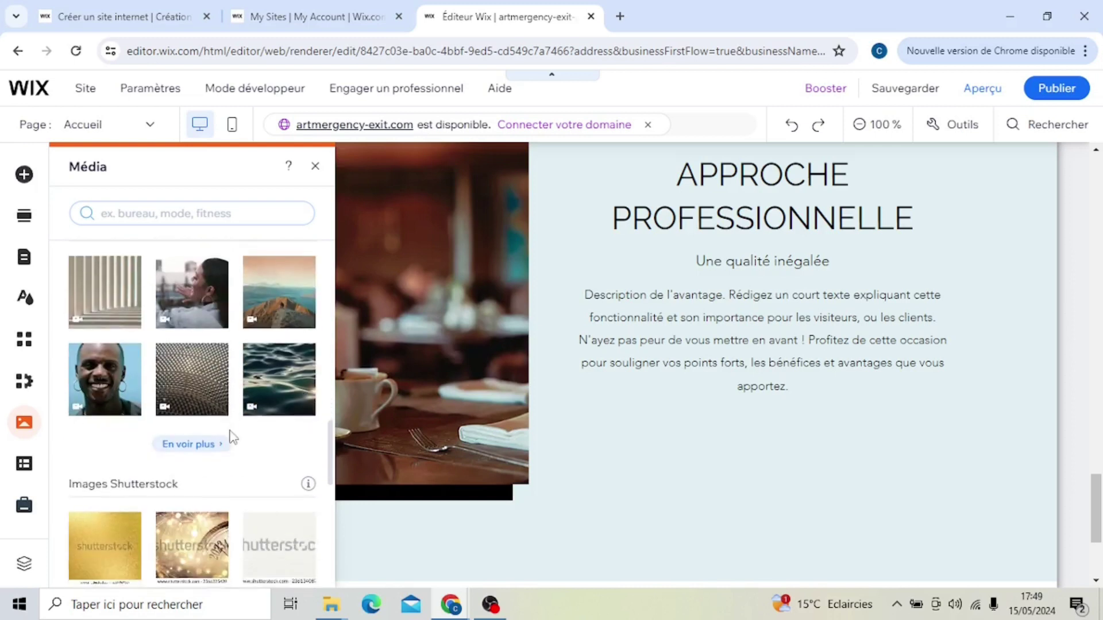
click(701, 456)
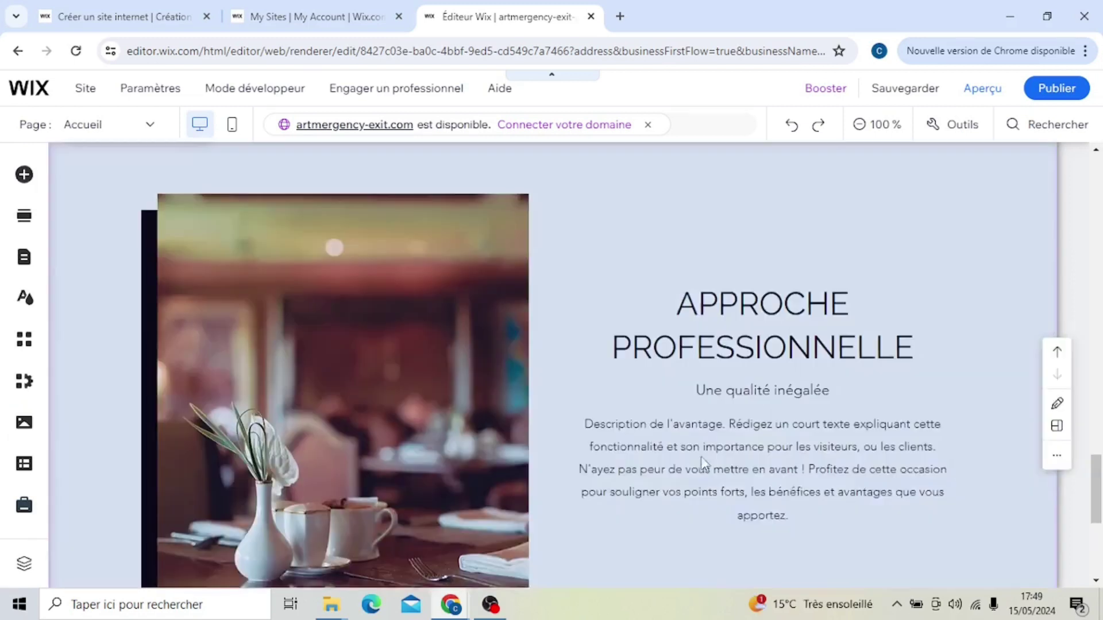
Preview the site and review the header, welcome strip, Subscribe Form, NOTRE HISTOIRE and service sections
scroll(701, 457, down, 3)
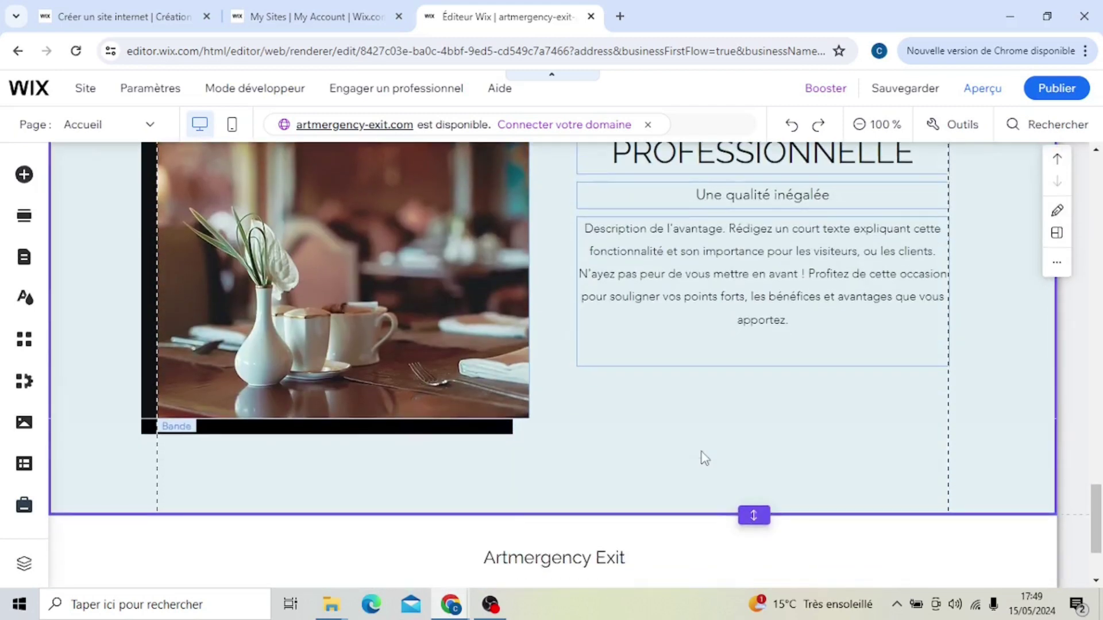
scroll(825, 439, down, 2)
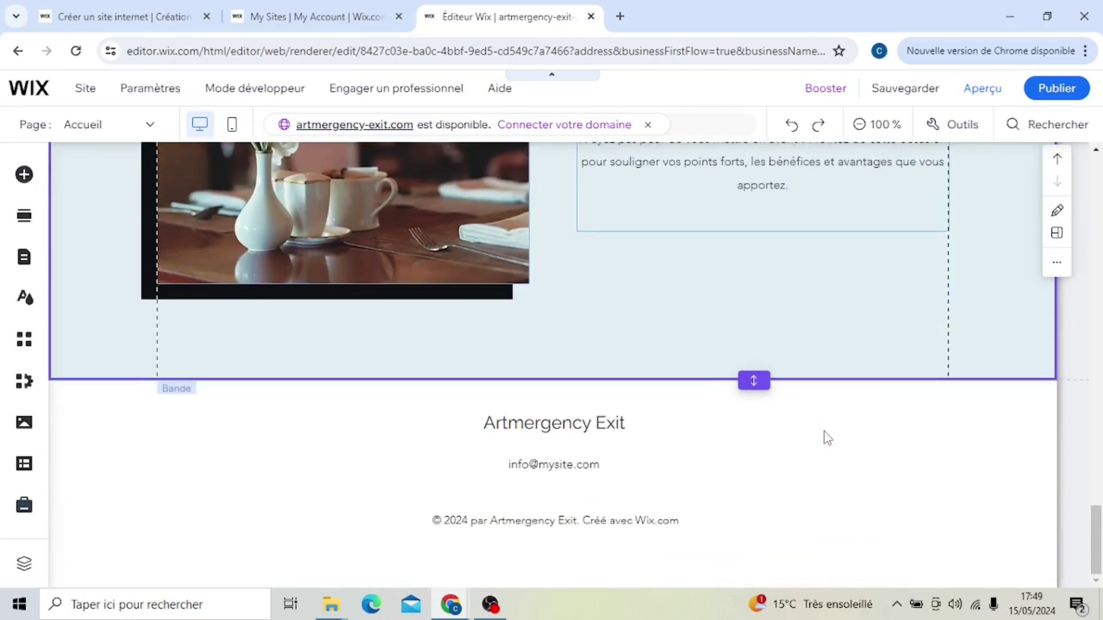
scroll(825, 438, up, 15)
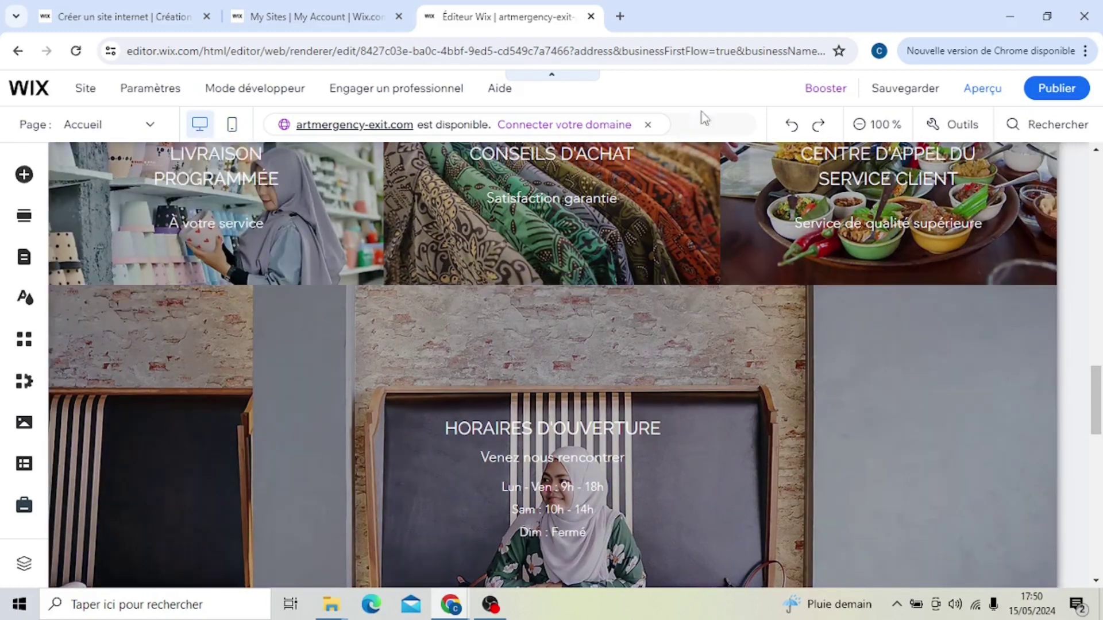
click(982, 88)
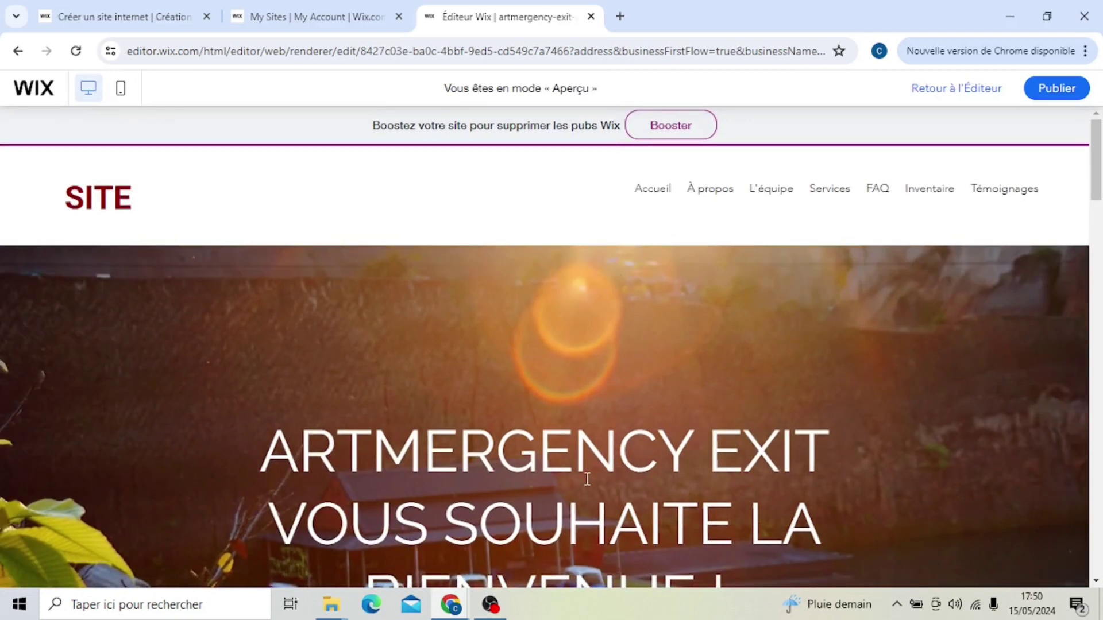
scroll(585, 476, down, 6)
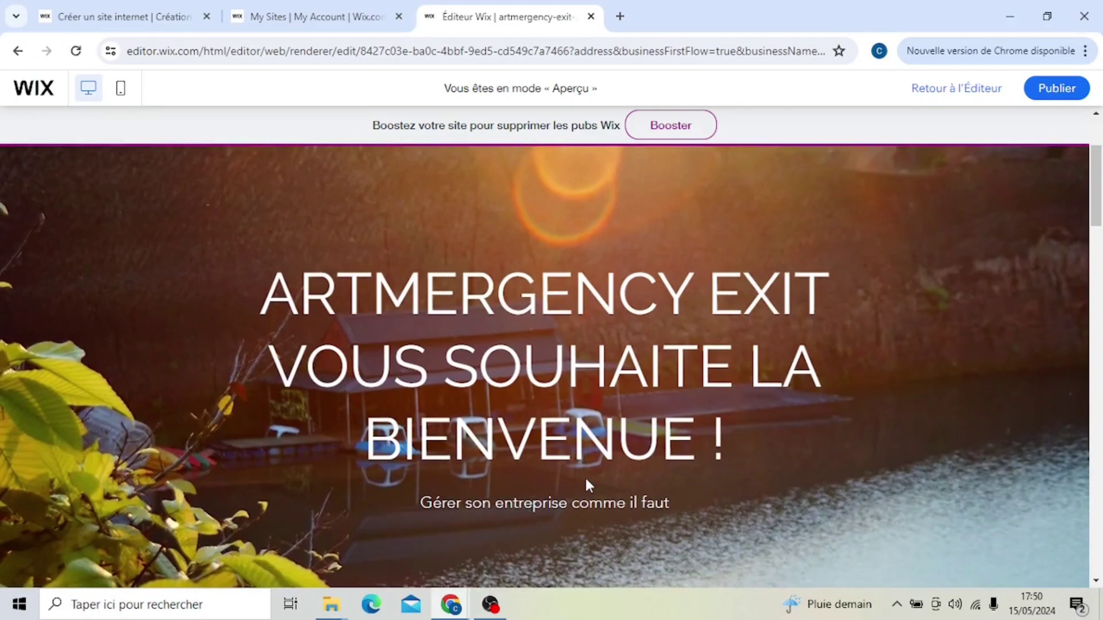
scroll(589, 486, down, 10)
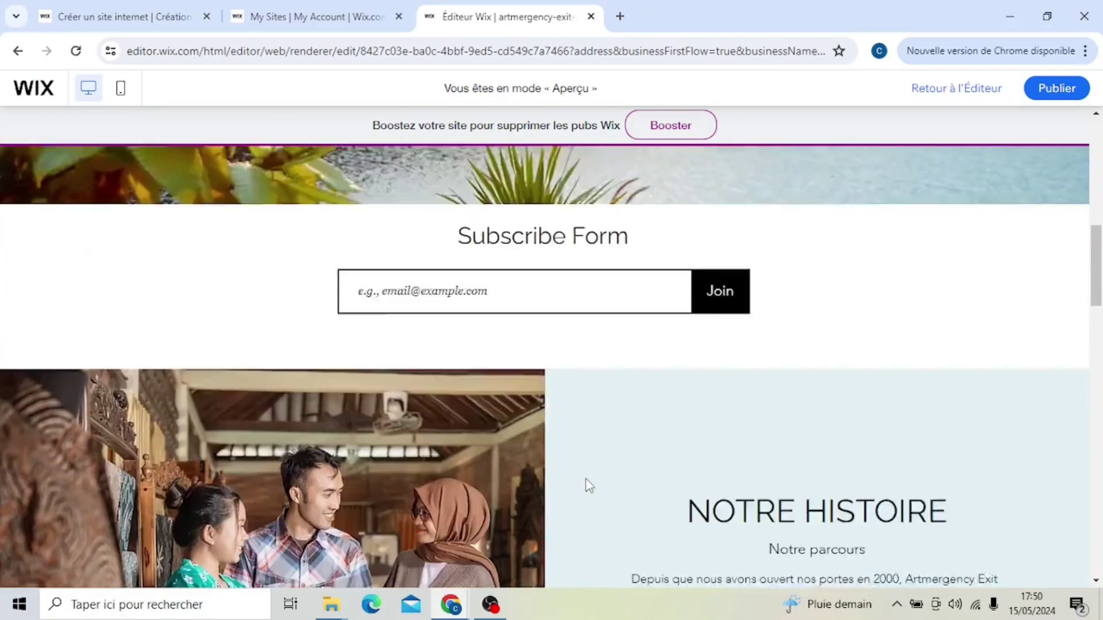
scroll(589, 485, down, 1)
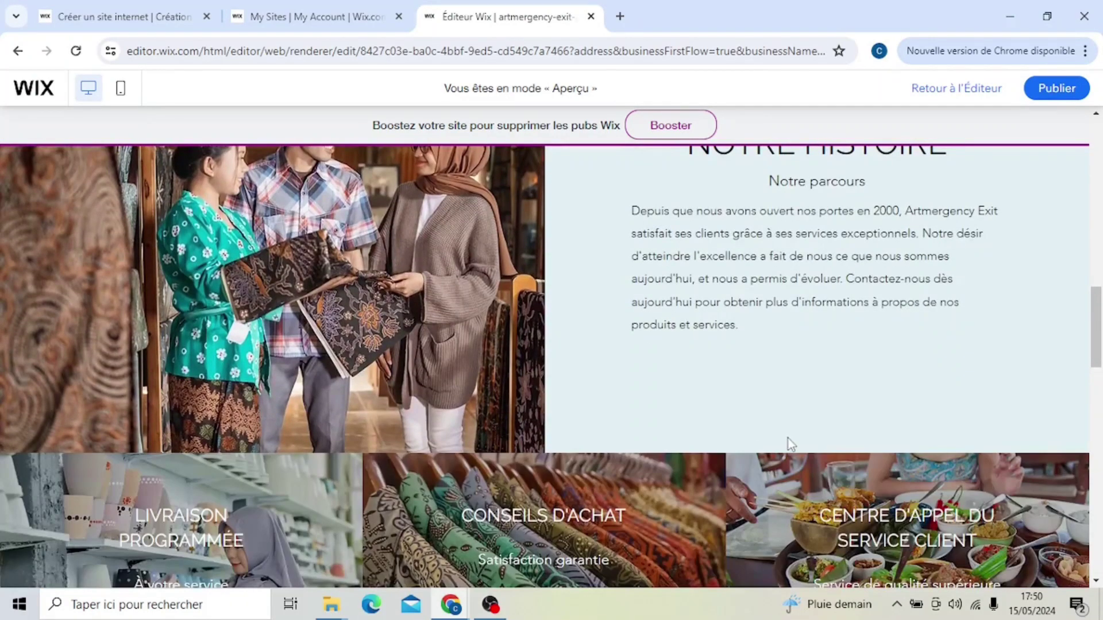
scroll(788, 439, up, 3)
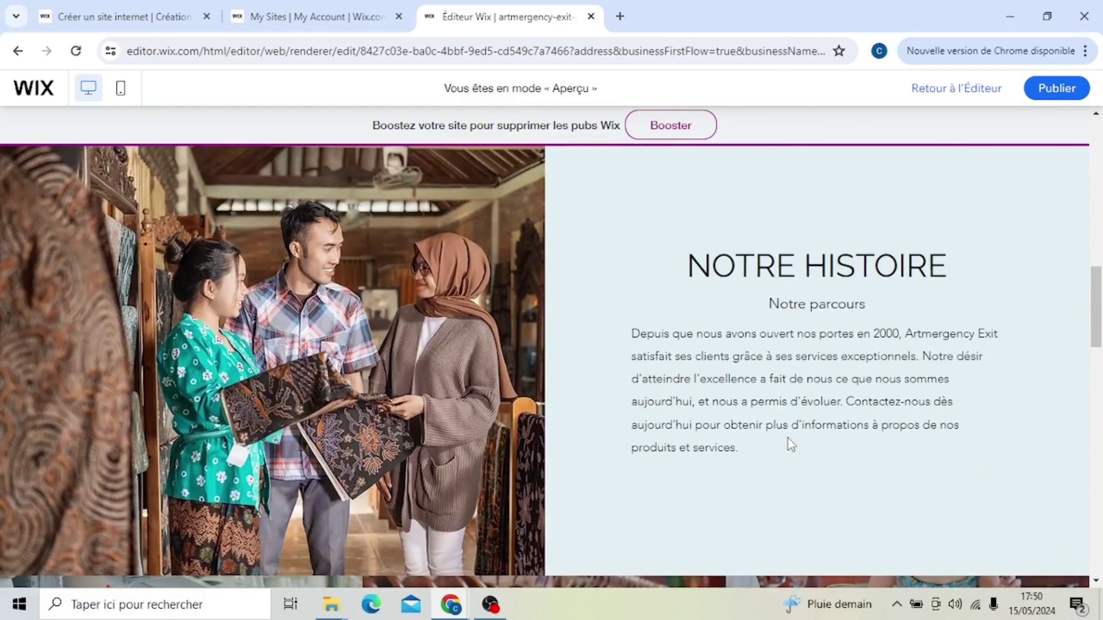
scroll(788, 439, down, 1)
scroll(788, 439, down, 2)
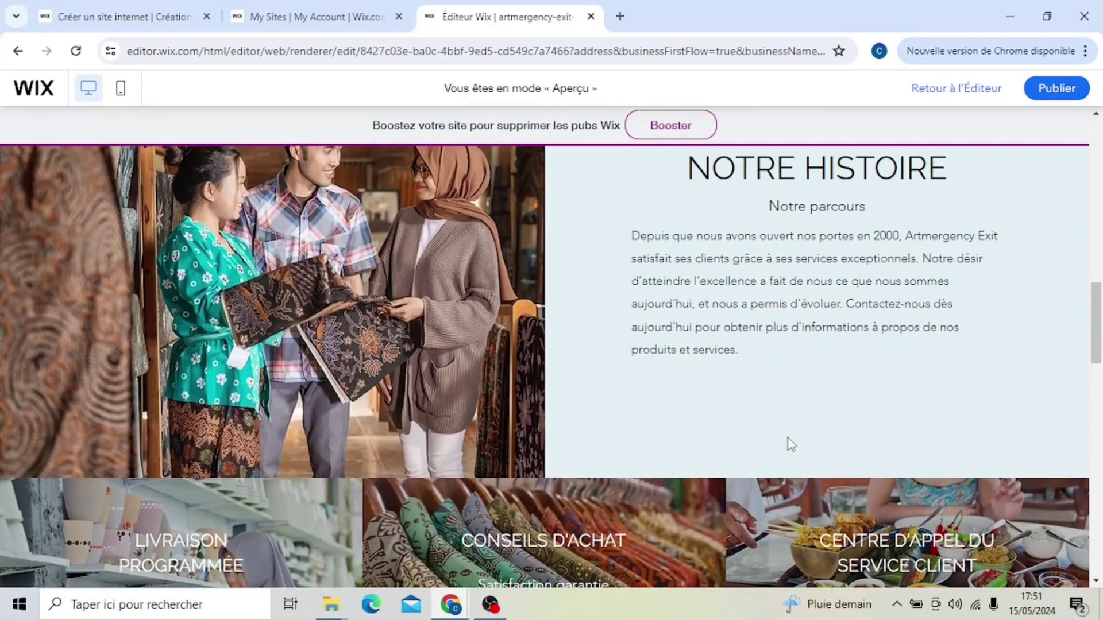
scroll(788, 439, down, 3)
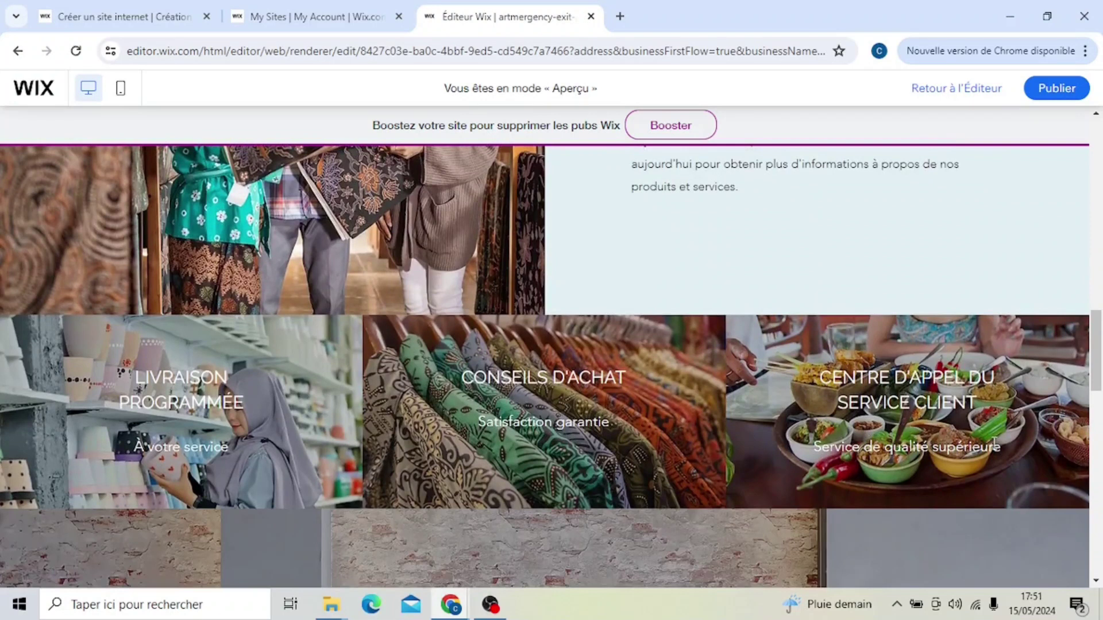
scroll(751, 308, up, 6)
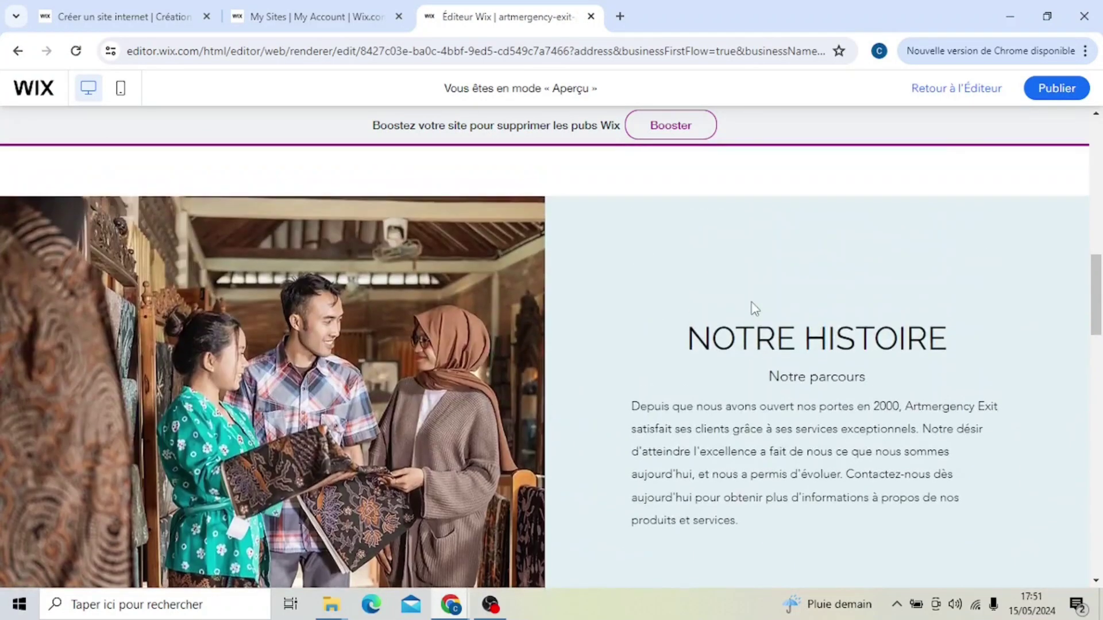
scroll(752, 308, up, 1)
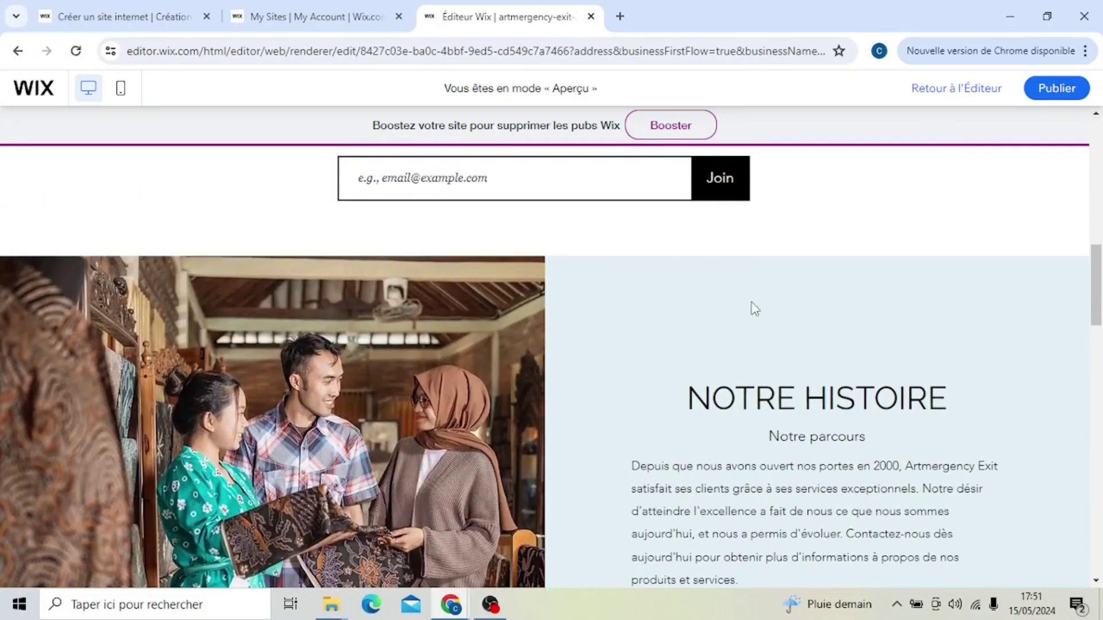
Leave the preview and open the page footer's paragraphs for quick editing
scroll(894, 273, down, 1)
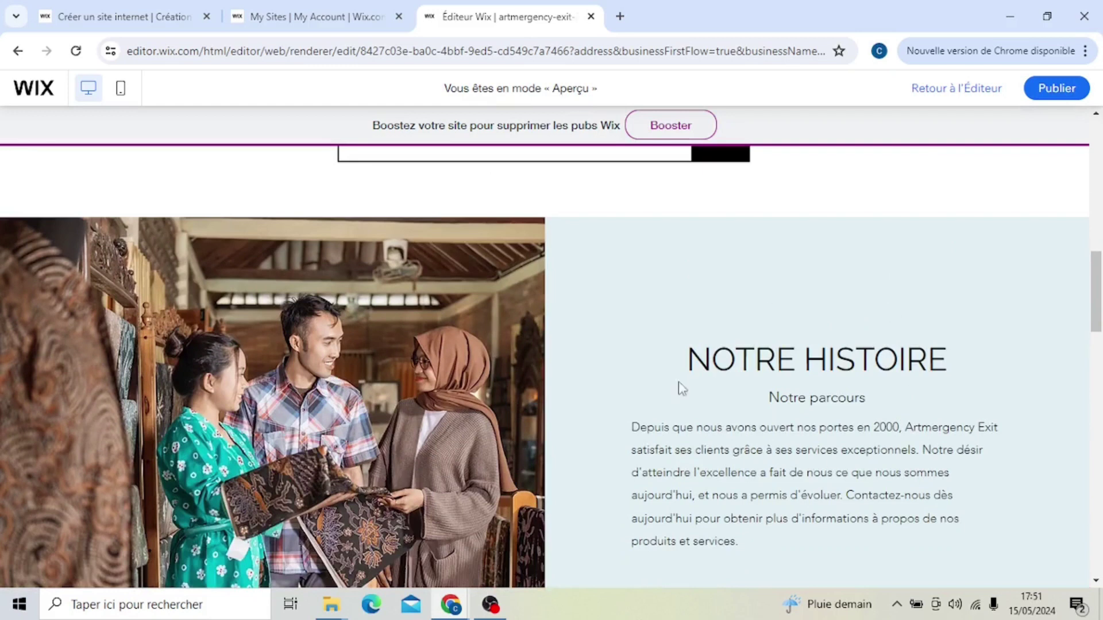
click(956, 89)
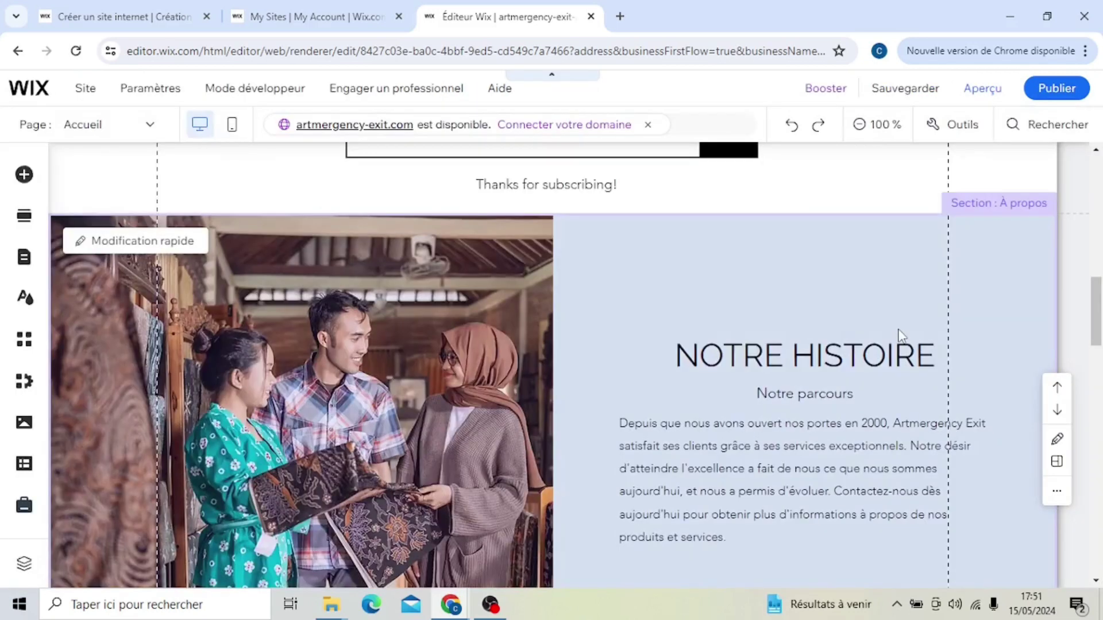
scroll(900, 336, down, 3)
scroll(808, 375, down, 10)
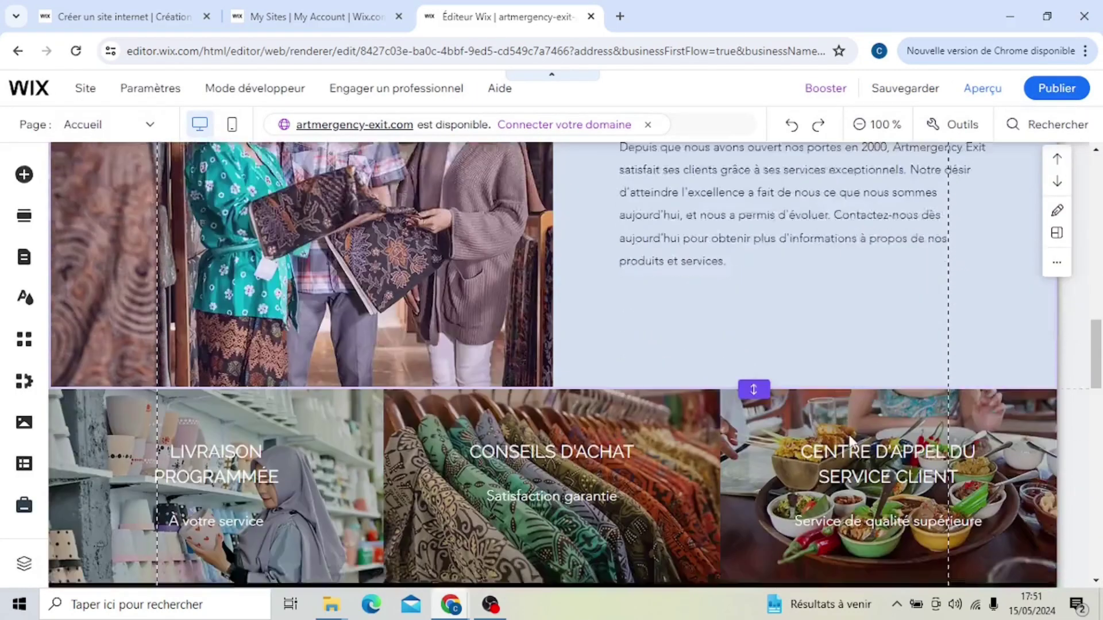
scroll(849, 435, down, 10)
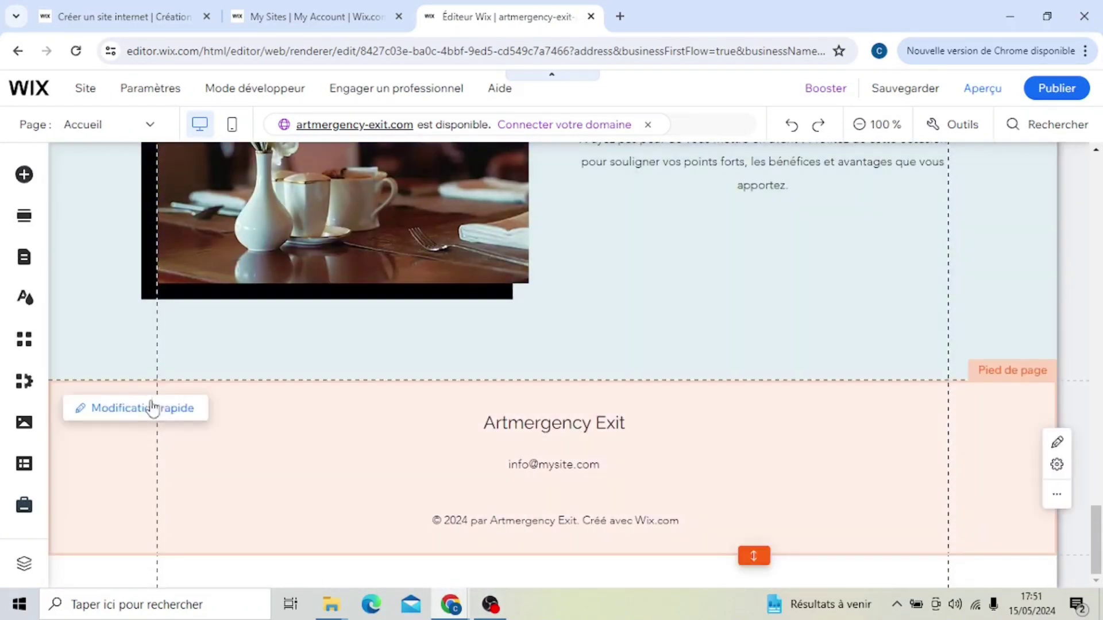
click(148, 409)
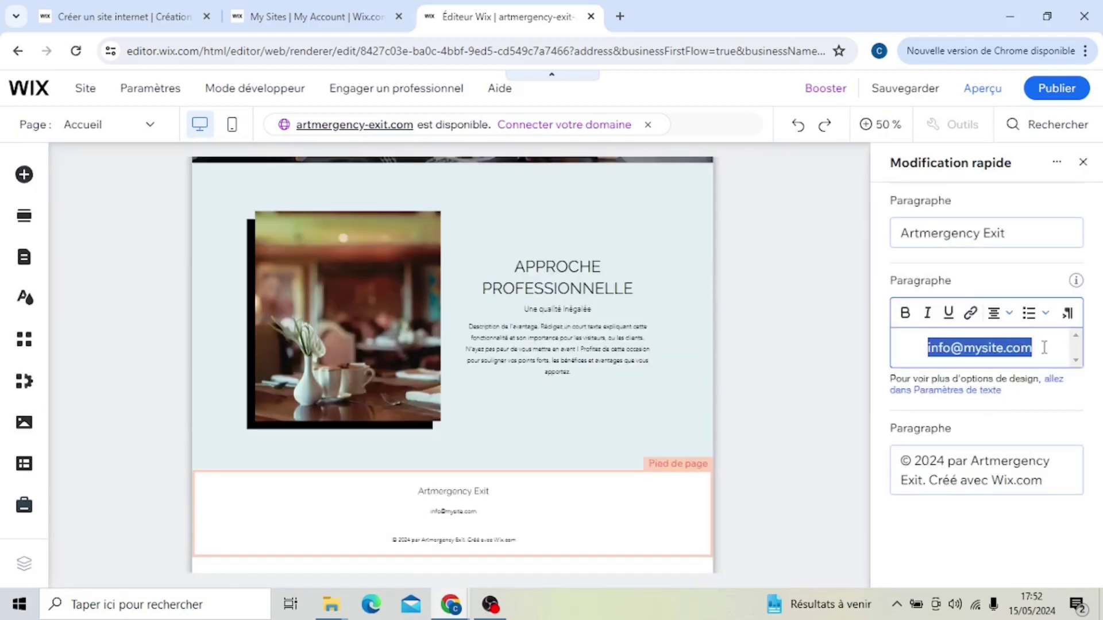
Link the footer's contact e-mail text as an e-mail link
click(972, 315)
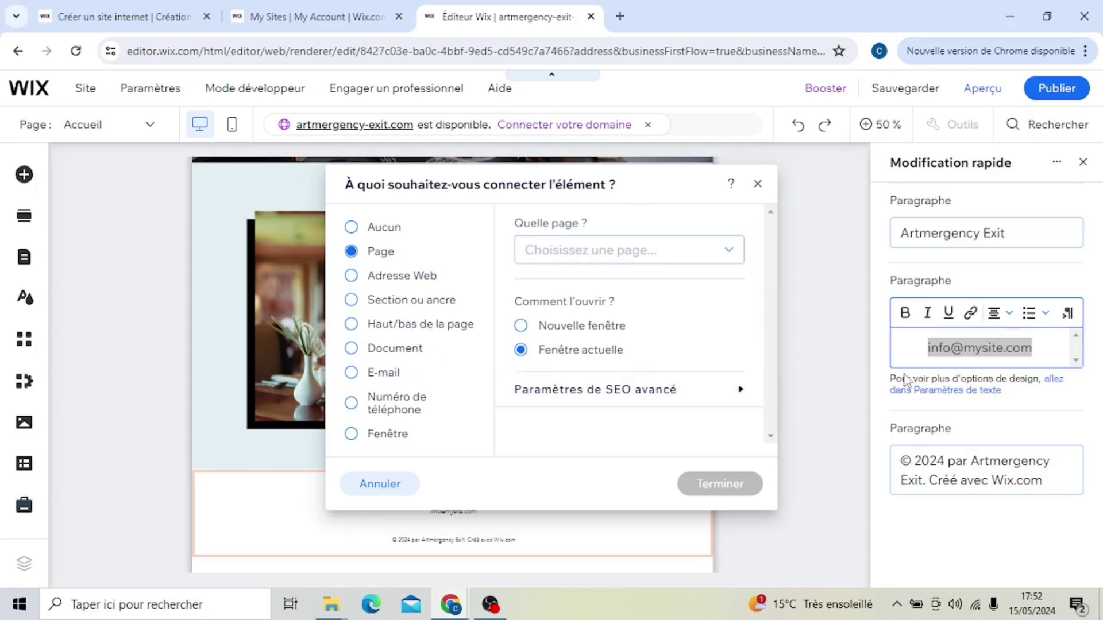
click(351, 372)
click(453, 514)
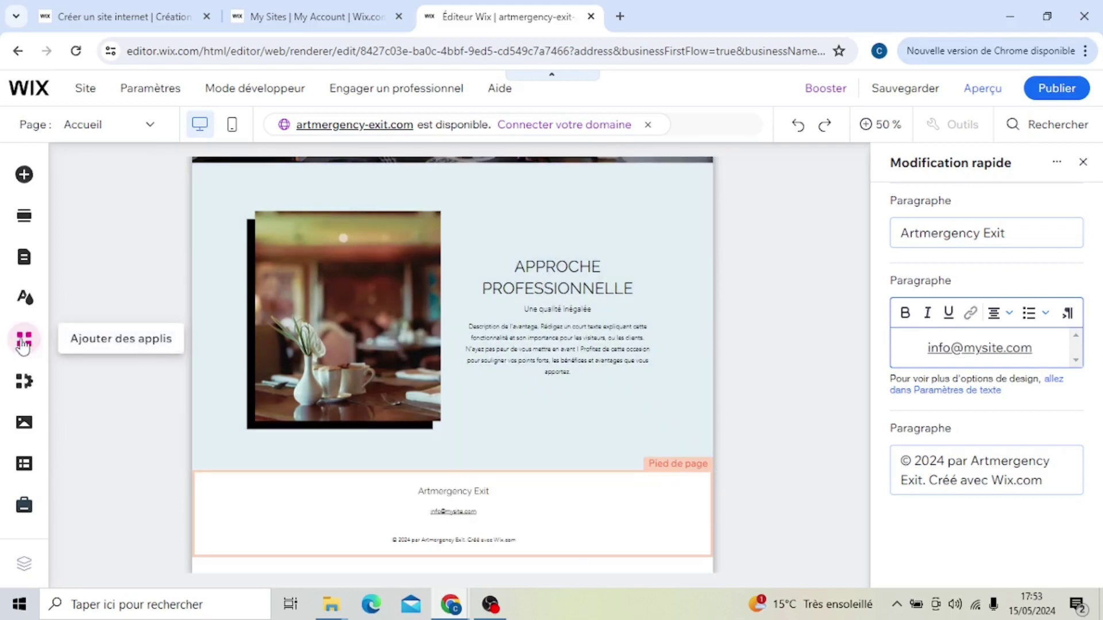
Add POWR's Social Media Icons app, accept its permissions, and place the icons in the footer beside the contact e-mail
click(23, 340)
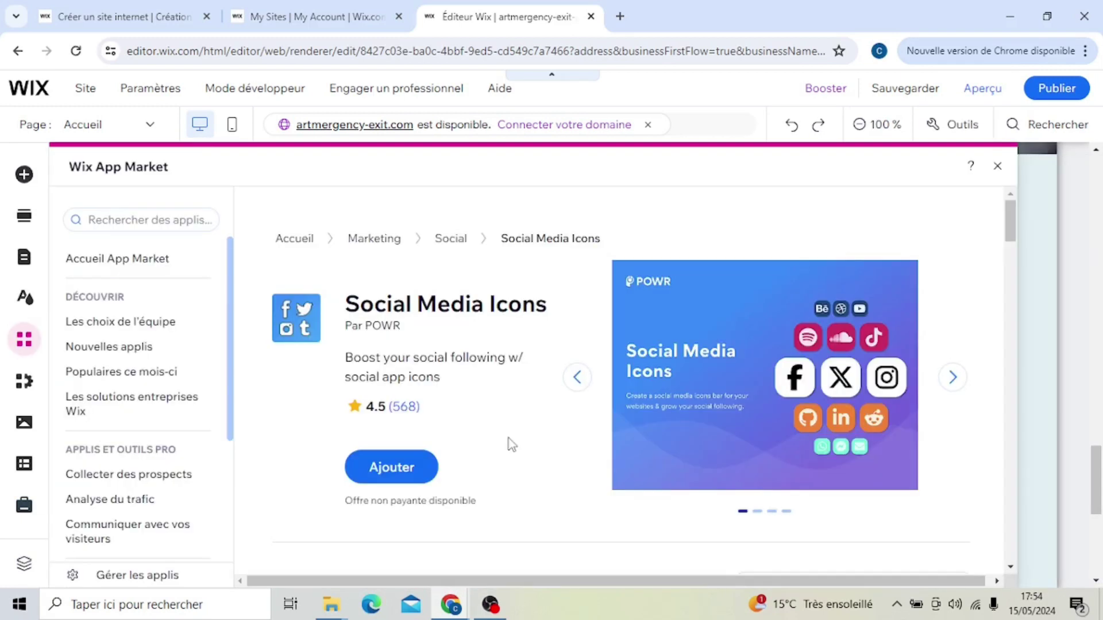
click(407, 472)
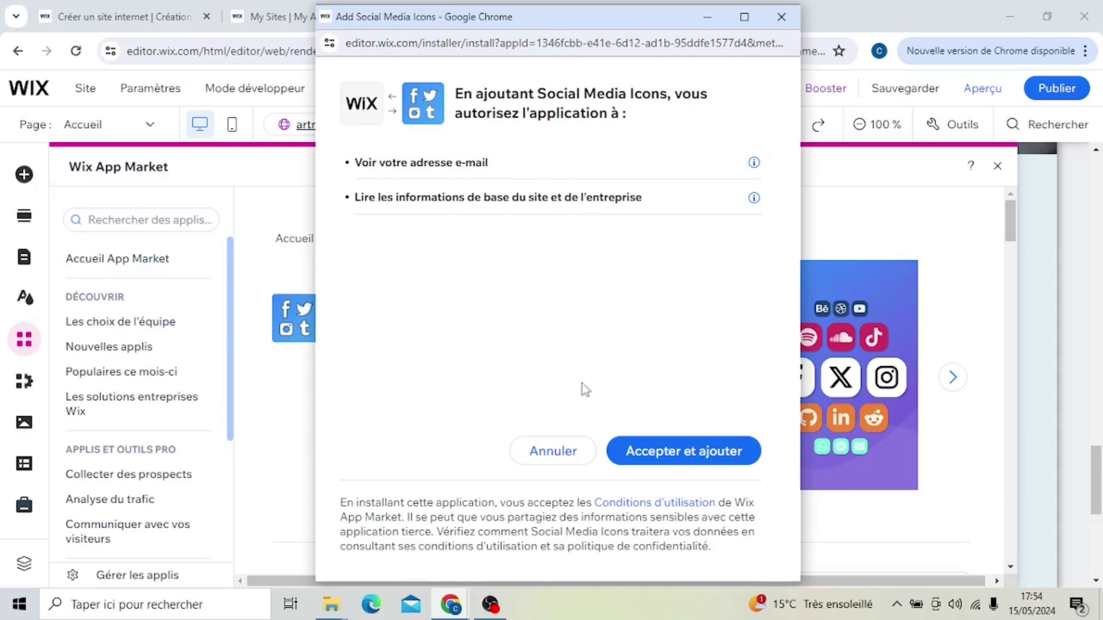
click(715, 465)
drag(694, 316, 383, 471)
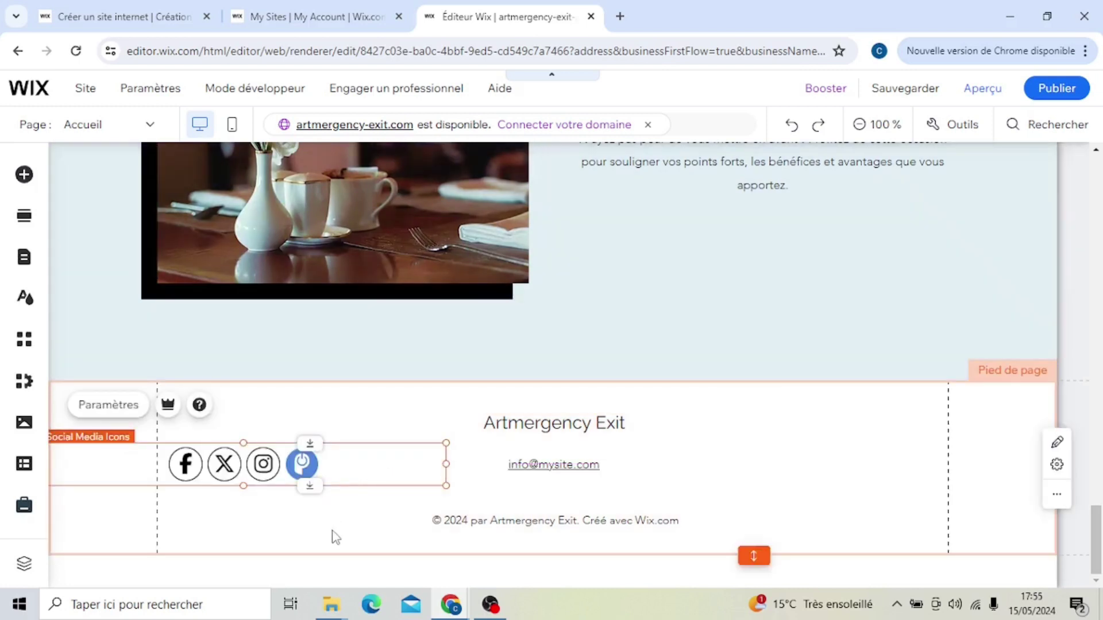
Remove the Twitter entry from the footer's Social Media Icons, keeping the Facebook and Instagram entries
double_click(304, 464)
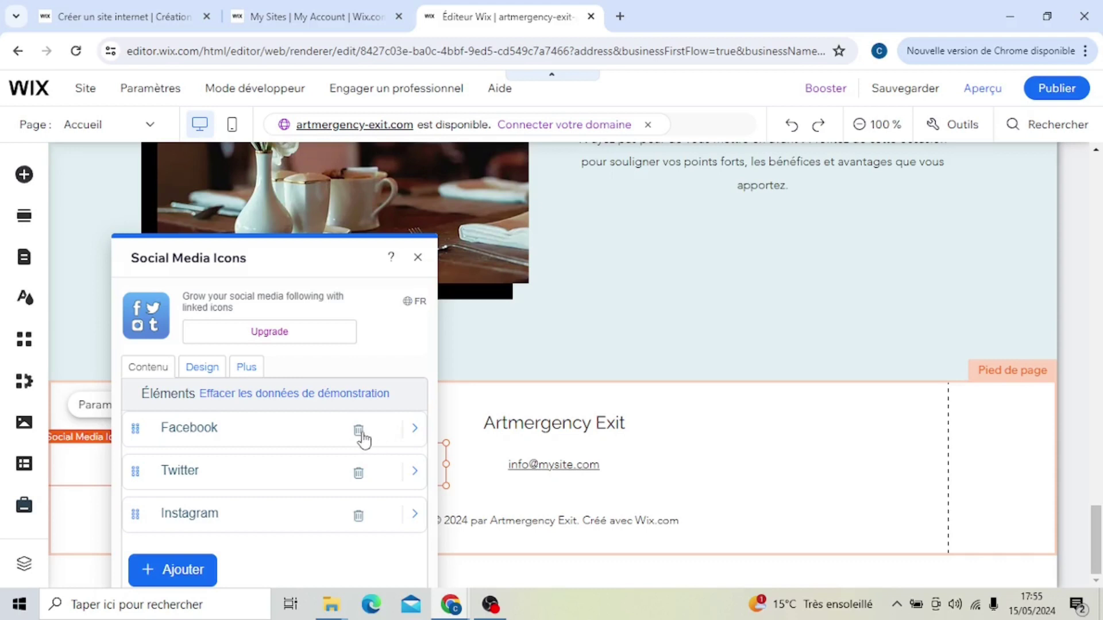
click(359, 472)
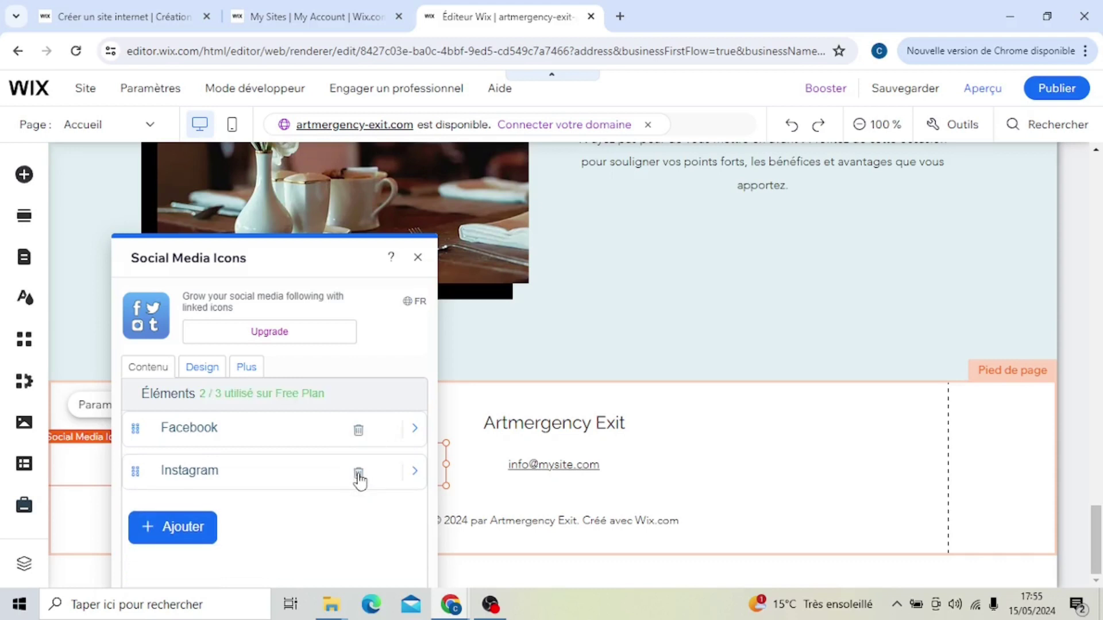
click(289, 432)
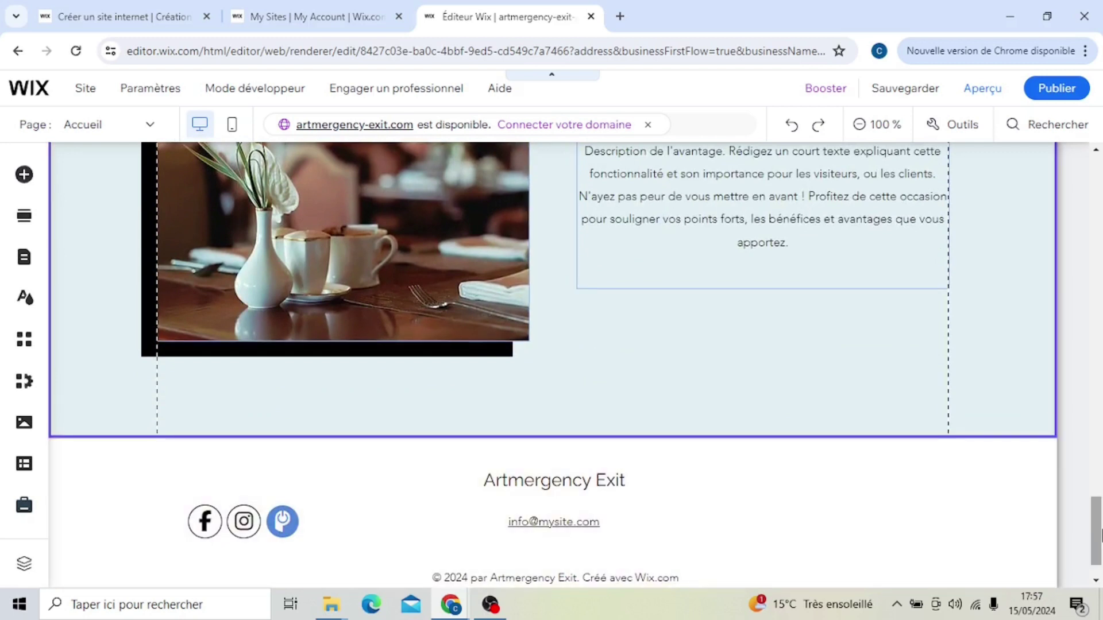
drag(1100, 534, 1098, 380)
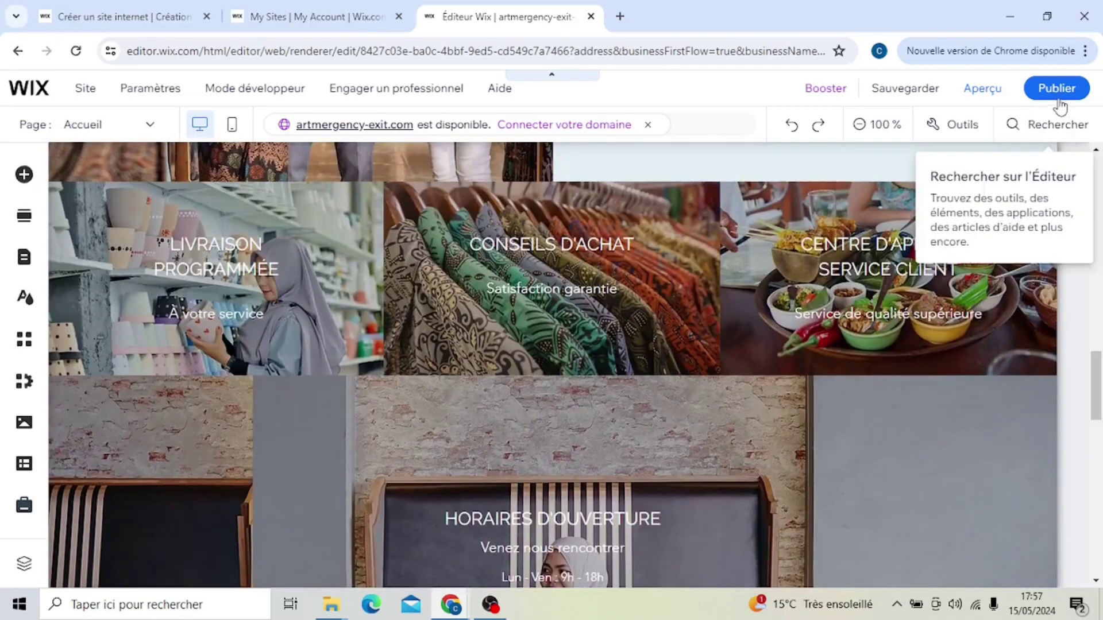